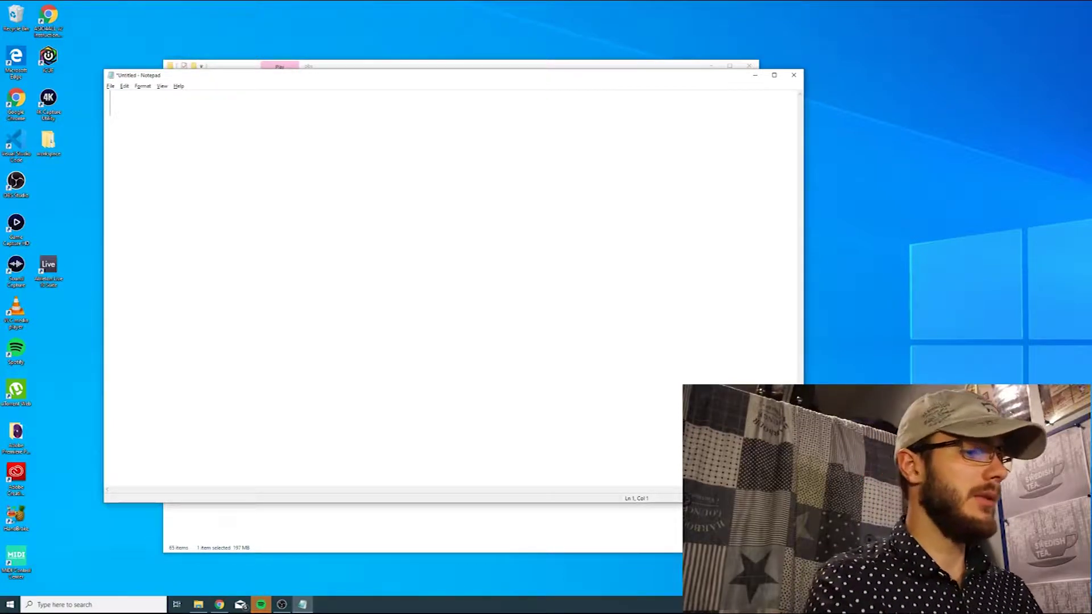
Write an API_KEY line assigning a placeholder key value in quotes.
{"action": "type", "text": "A"}
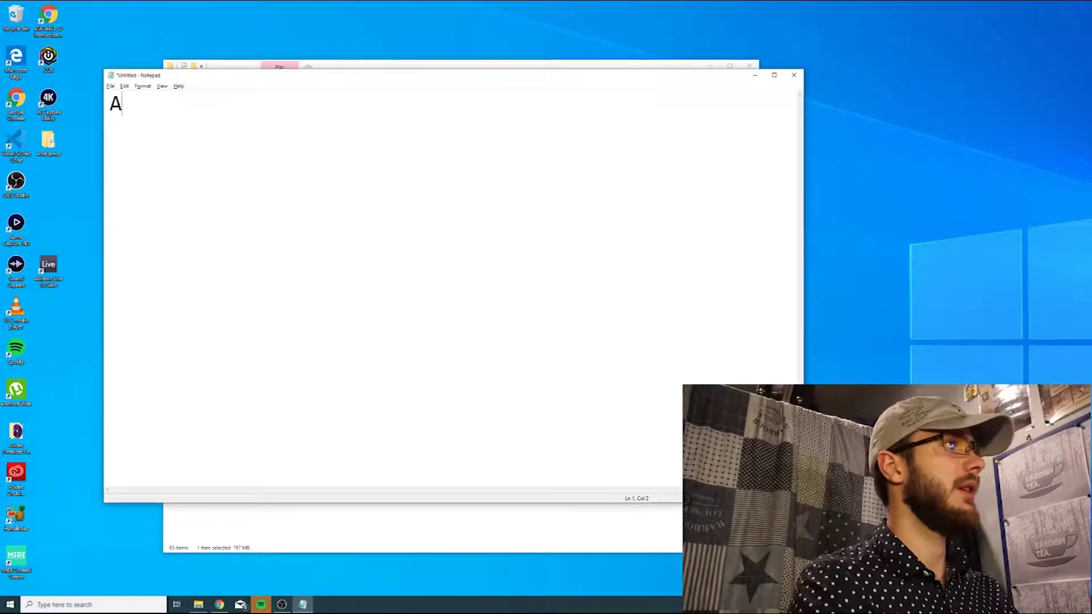
{"action": "key", "text": "BackSpace"}
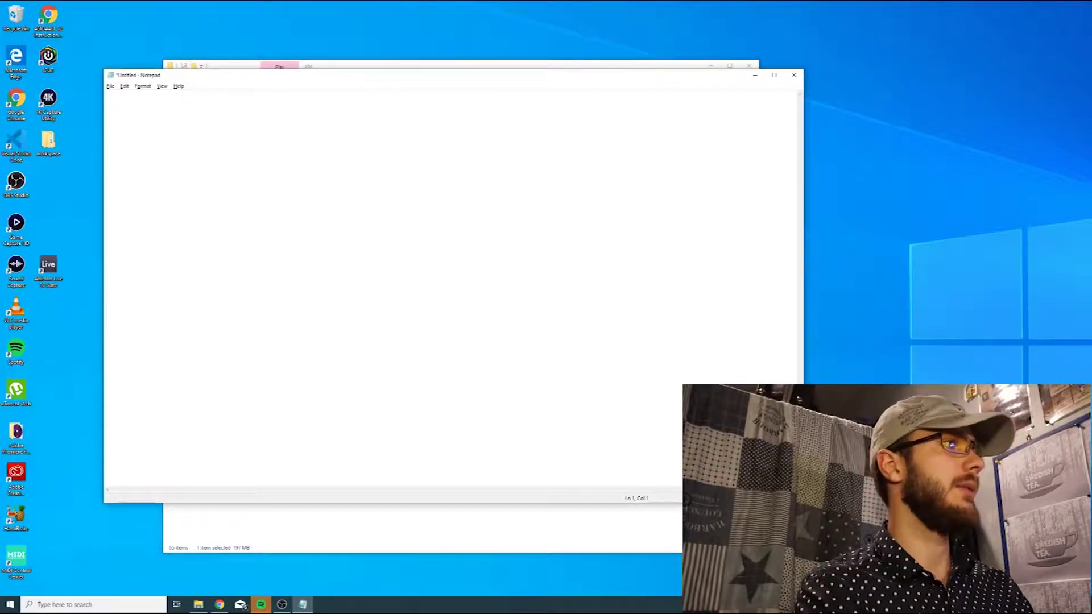
{"action": "type", "text": "API_KEY"}
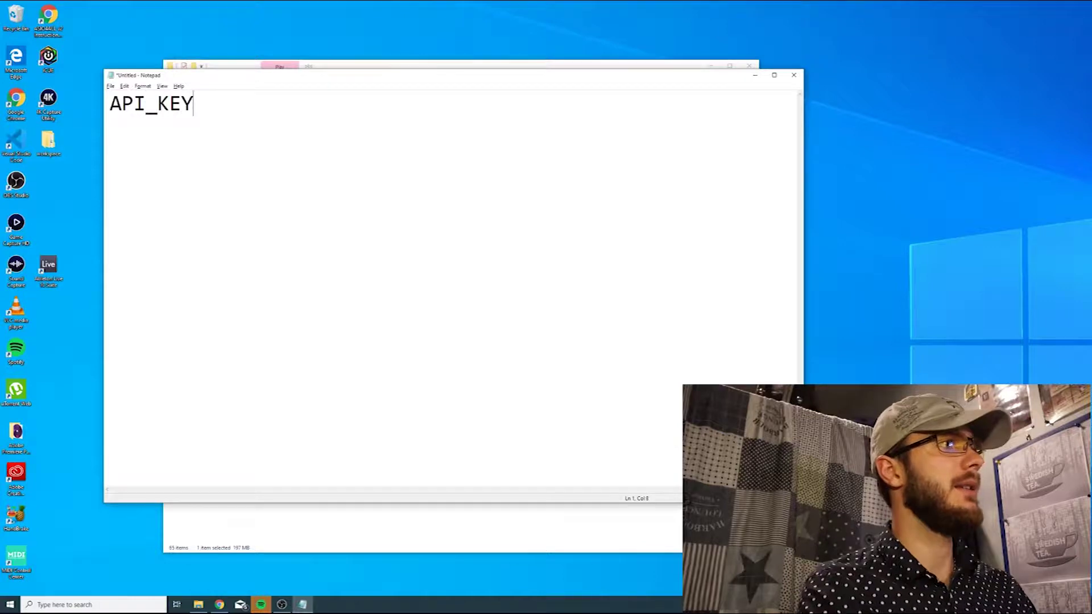
{"action": "type", "text": " = \"#"}
{"action": "key", "text": "BackSpace"}
{"action": "key", "text": "BackSpace"}
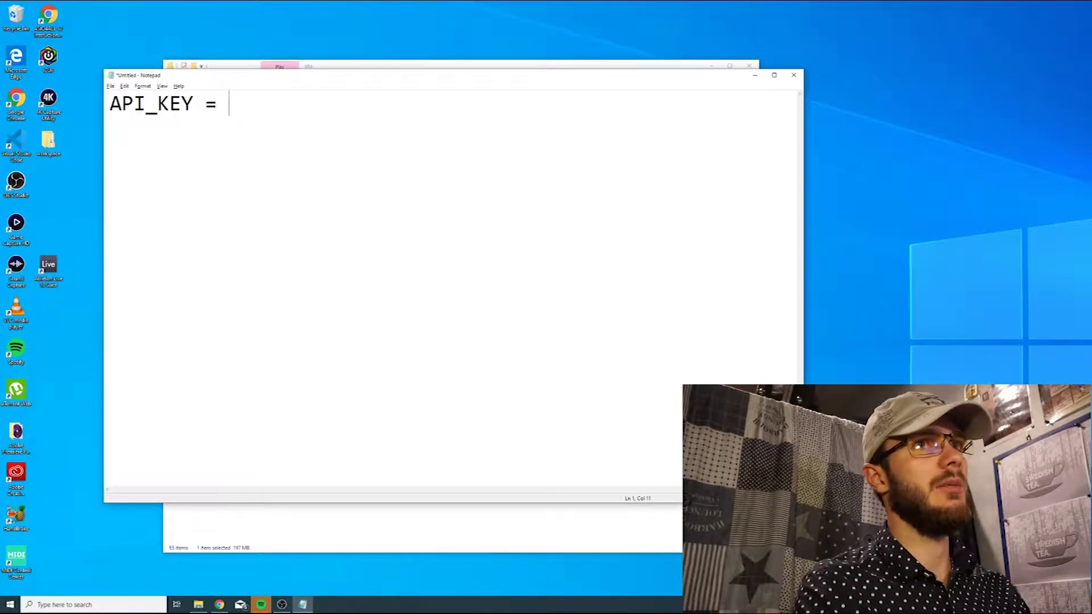
{"action": "type", "text": "\"\""}
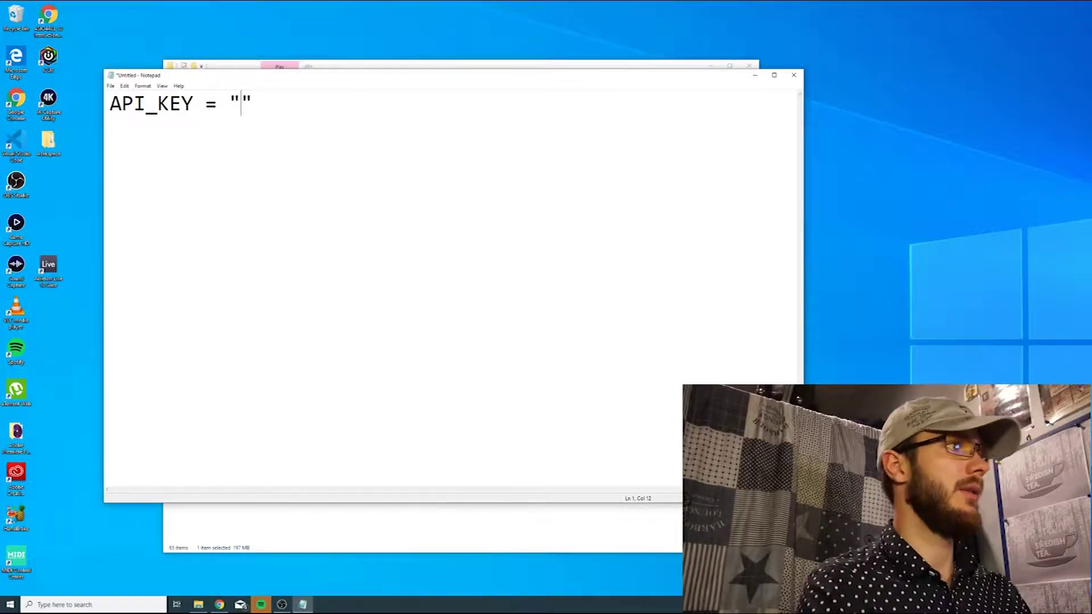
{"action": "type", "text": "hi"}
{"action": "key", "text": "BackSpace"}
{"action": "key", "text": "BackSpace"}
{"action": "type", "text": "hiddenapikey"}
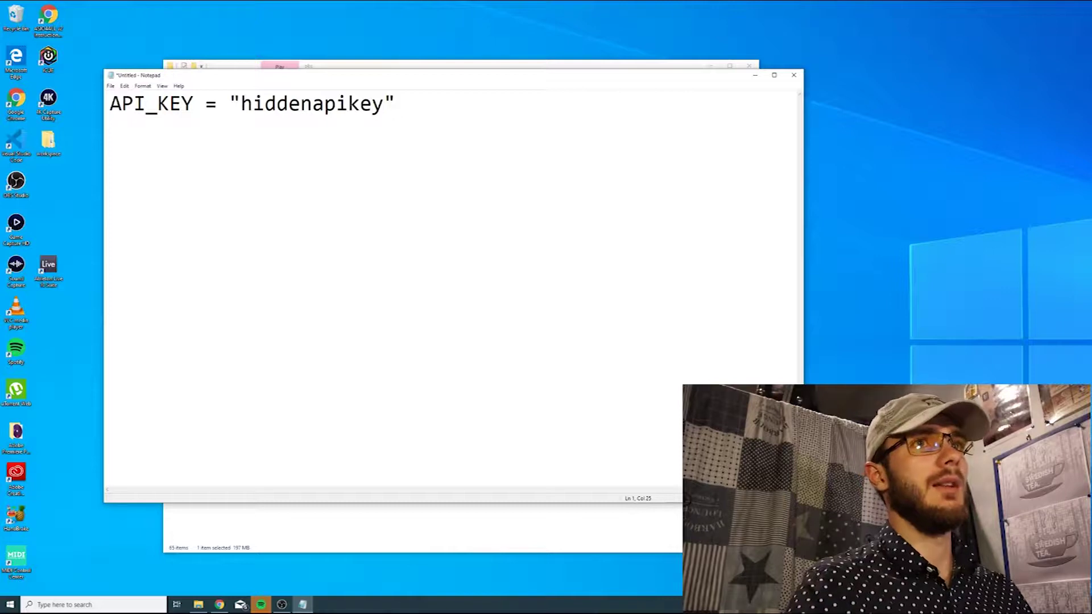
{"action": "key", "text": "ctrl+shift+Left"}
{"action": "key", "text": "End"}
Add a second line SENSITIVE_PASSWORD = "***" with a masked value.
{"action": "key", "text": "Return"}
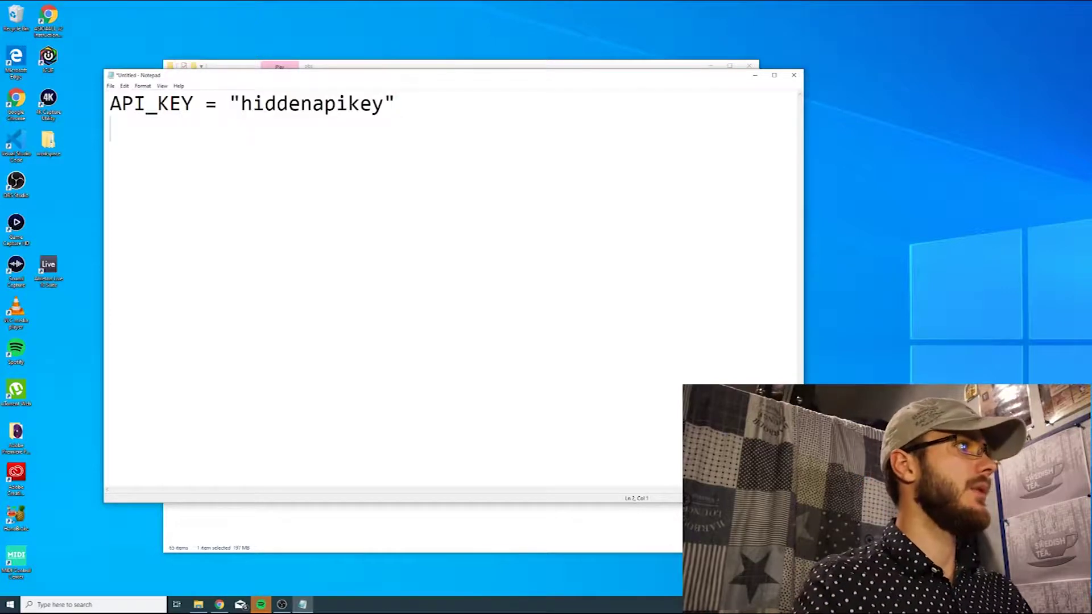
{"action": "type", "text": "SEN"}
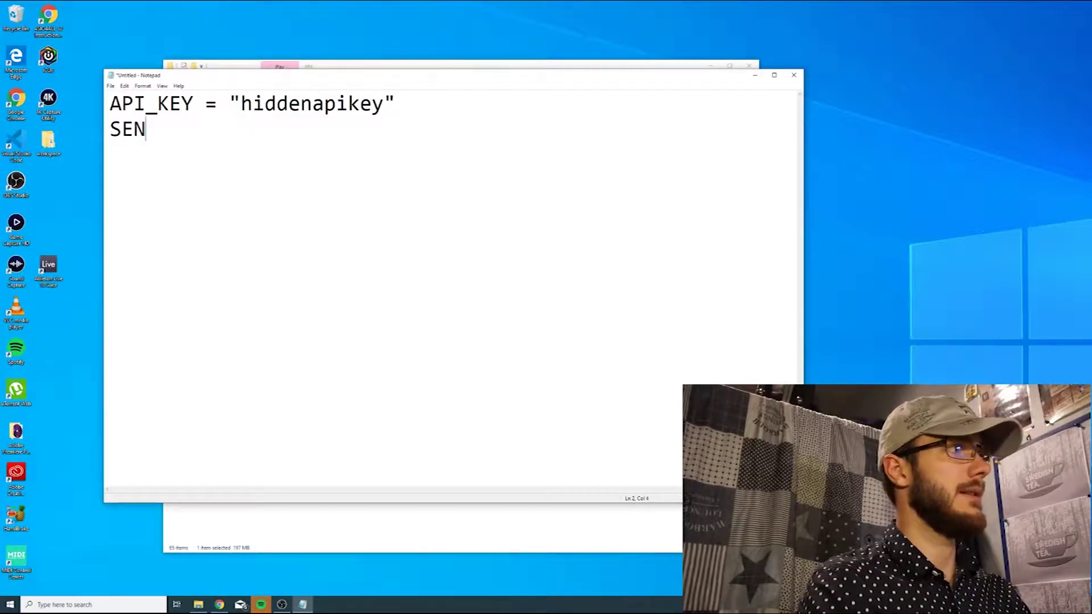
{"action": "type", "text": "SITIVE_POAS"}
{"action": "key", "text": "BackSpace"}
{"action": "key", "text": "BackSpace"}
{"action": "key", "text": "BackSpace"}
{"action": "type", "text": "AS"}
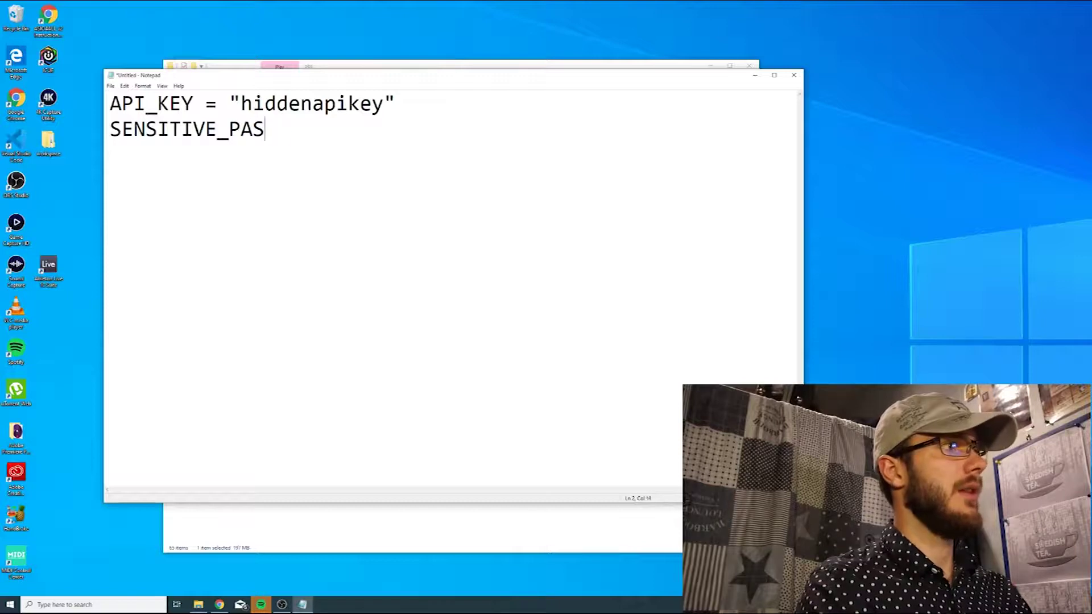
{"action": "type", "text": "SWORD = \"\""}
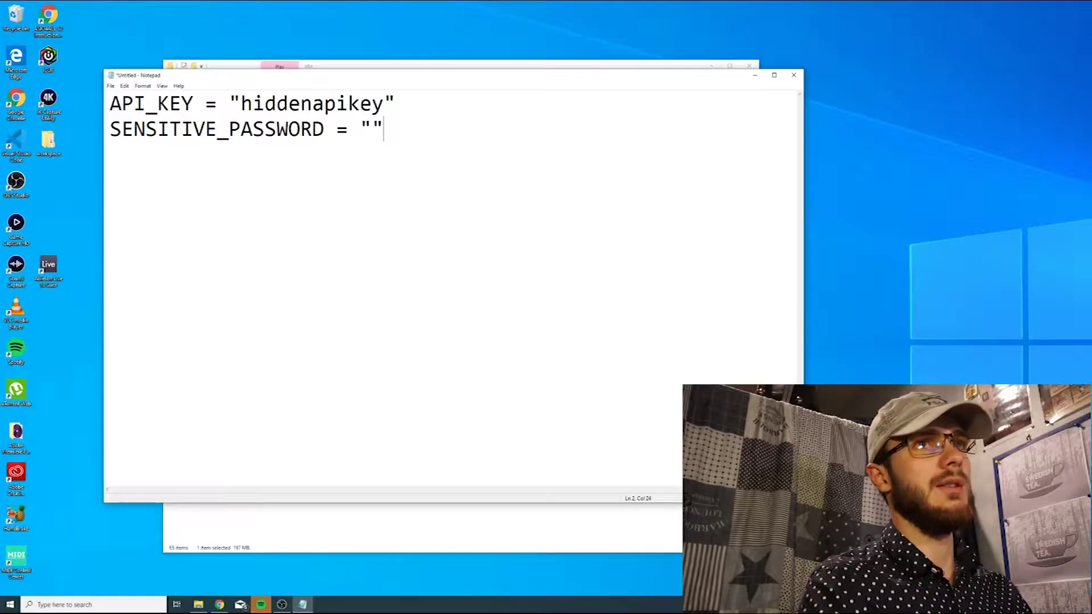
{"action": "key", "text": "Left"}
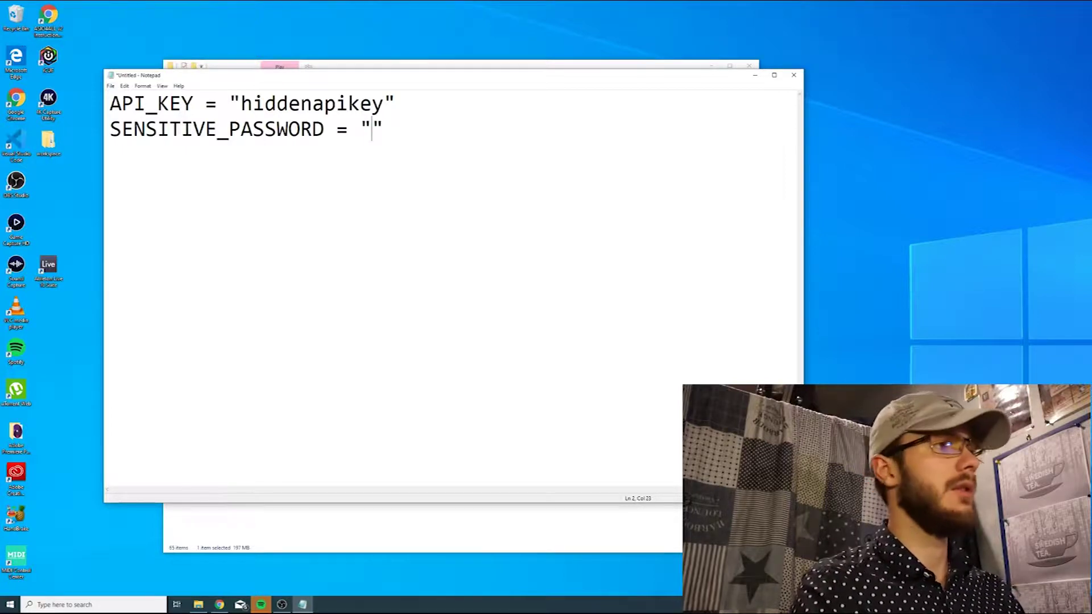
{"action": "type", "text": "h"}
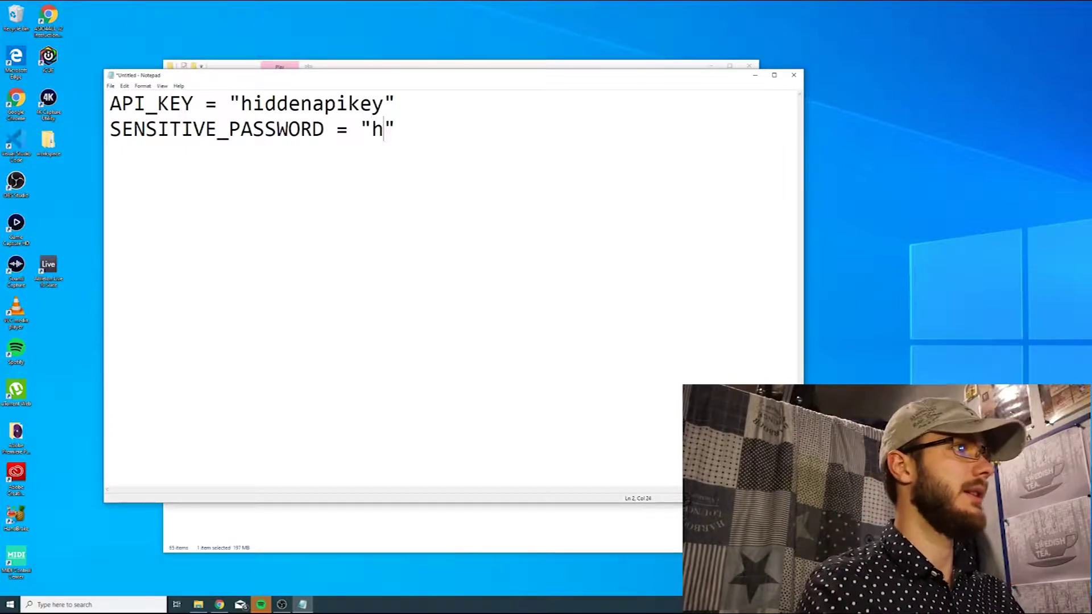
{"action": "key", "text": "BackSpace"}
{"action": "type", "text": "**"}
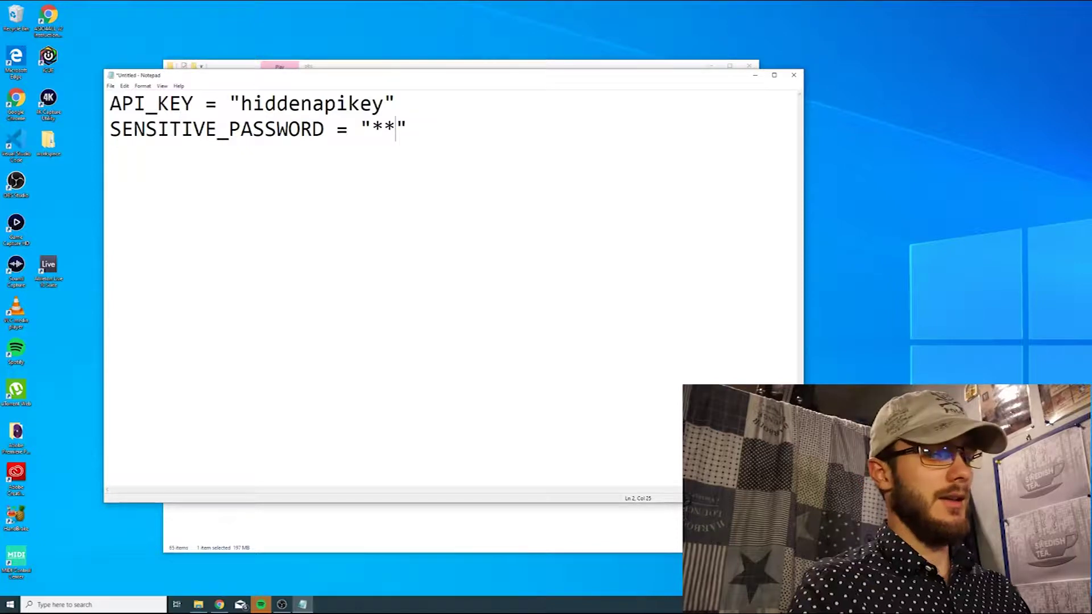
{"action": "type", "text": "*"}
{"action": "key", "text": "Right"}
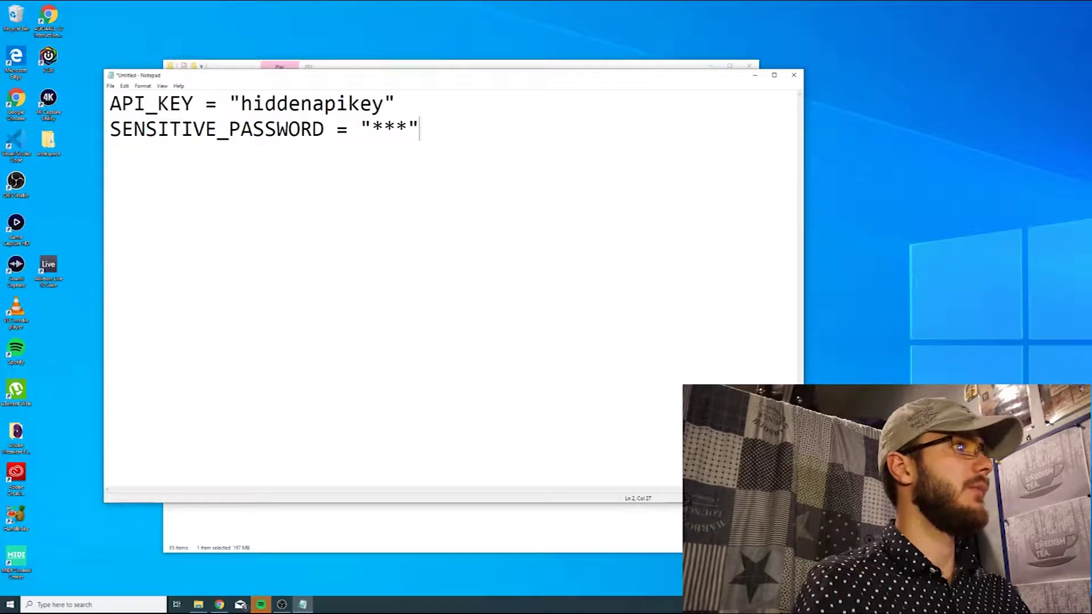
{"action": "key", "text": "Return"}
{"action": "key", "text": "Return"}
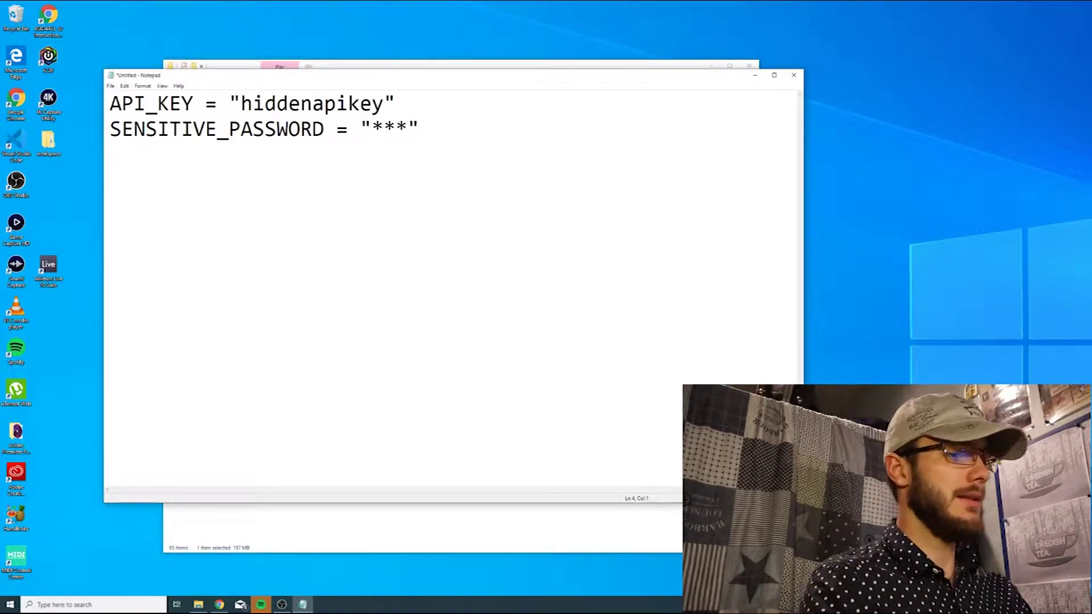
Add a process.env.API_KEY line below the assignments and select it.
{"action": "type", "text": "proces"}
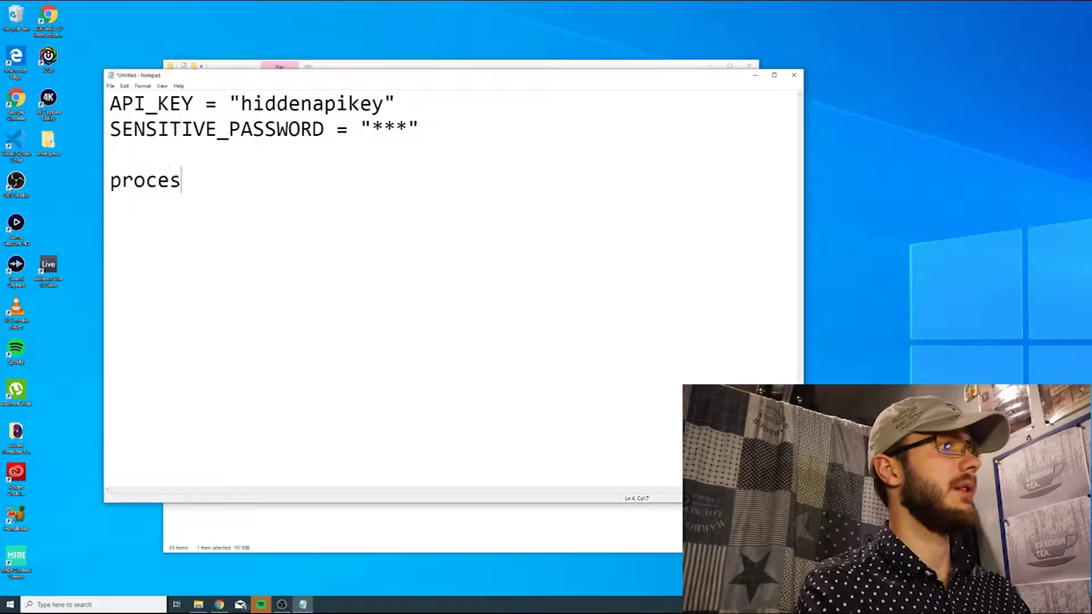
{"action": "type", "text": "s.env"}
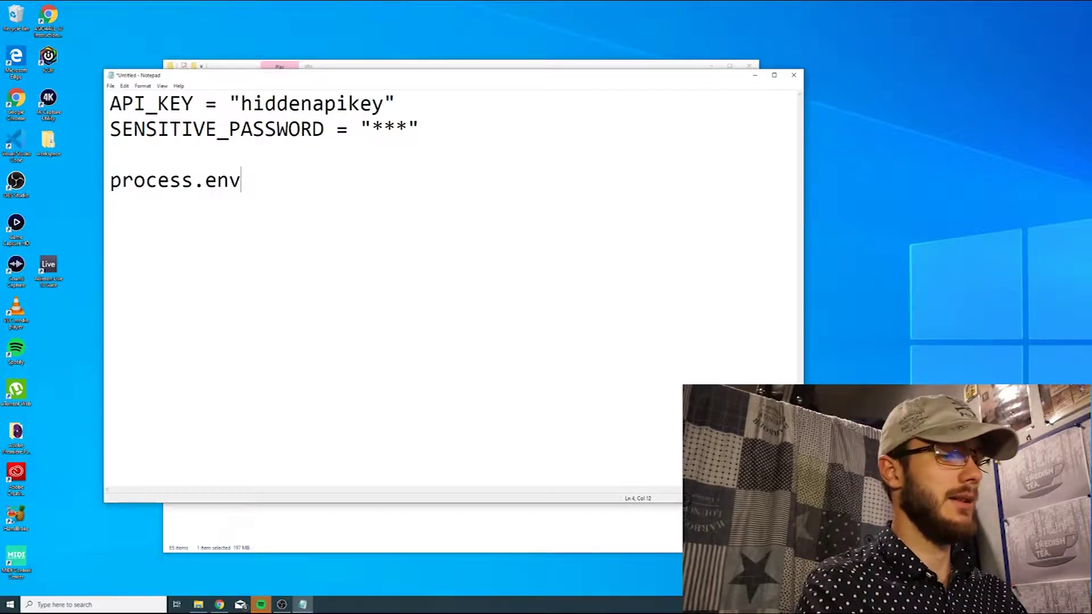
{"action": "type", "text": "."}
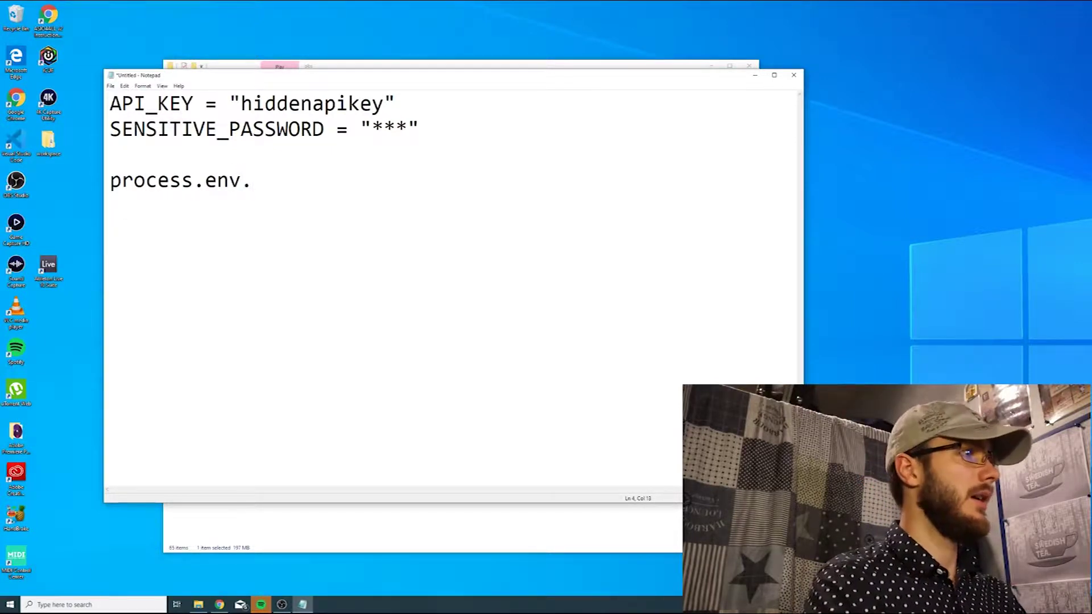
{"action": "type", "text": "API_KEY"}
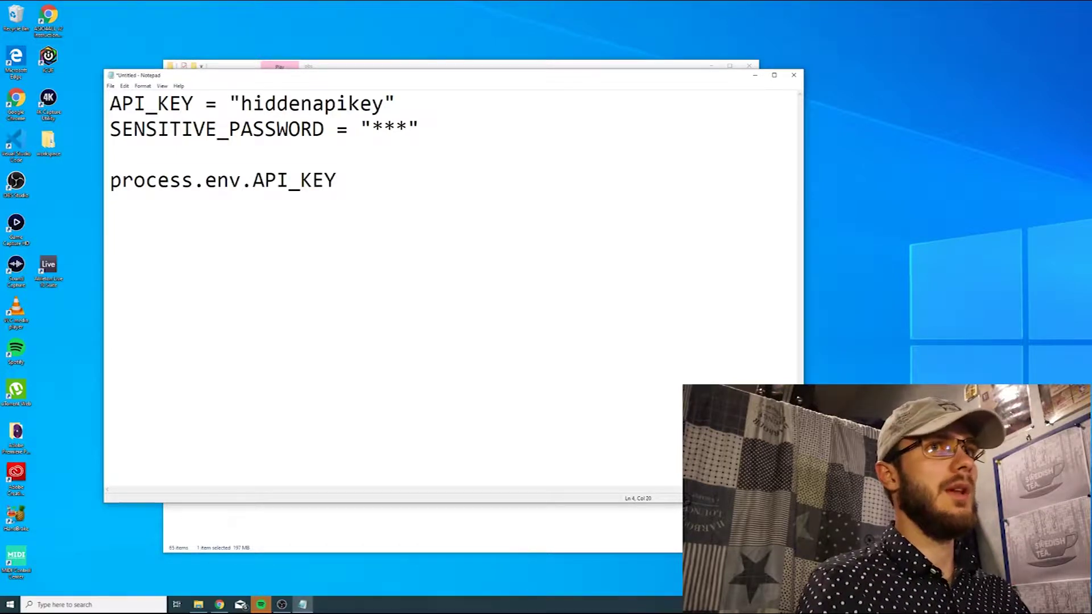
{"action": "key", "text": "shift+Home"}
{"action": "key", "text": "End"}
{"action": "key", "text": "shift+Left"}
{"action": "key", "text": "shift+Left"}
{"action": "key", "text": "shift+Left"}
{"action": "key", "text": "shift+Left"}
{"action": "key", "text": "shift+Left"}
{"action": "key", "text": "shift+Left"}
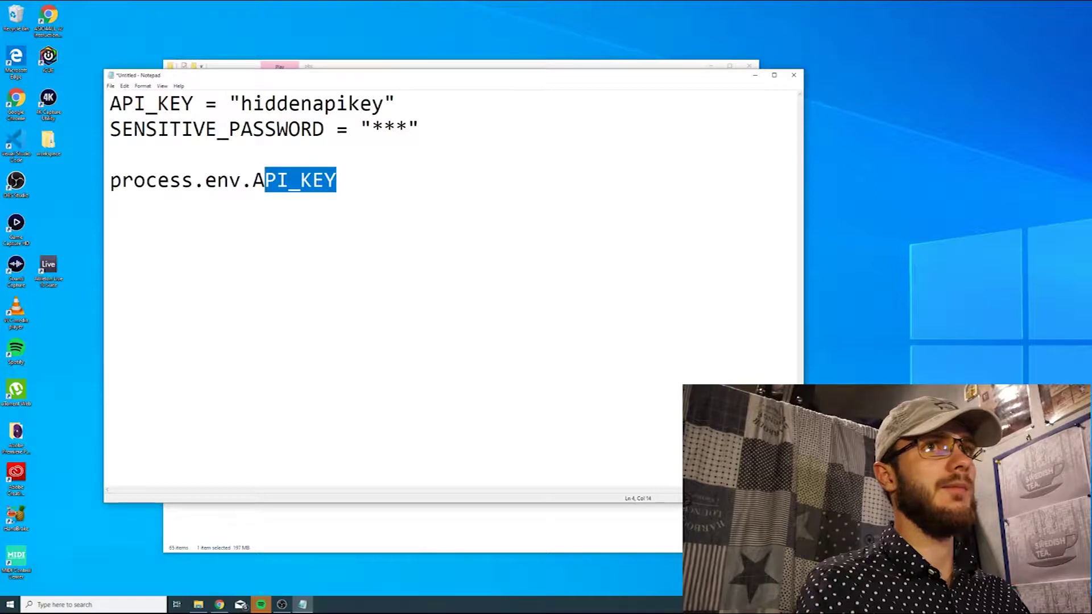
{"action": "key", "text": "shift+Left"}
{"action": "key", "text": "shift+Home"}
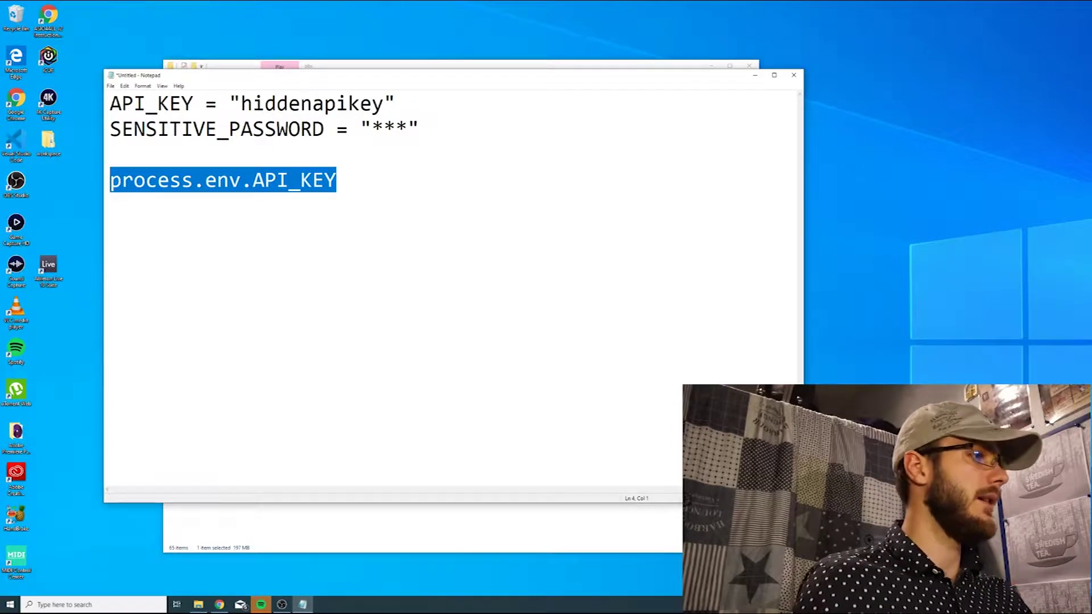
{"action": "left_click", "coordinate": [74, 599]}
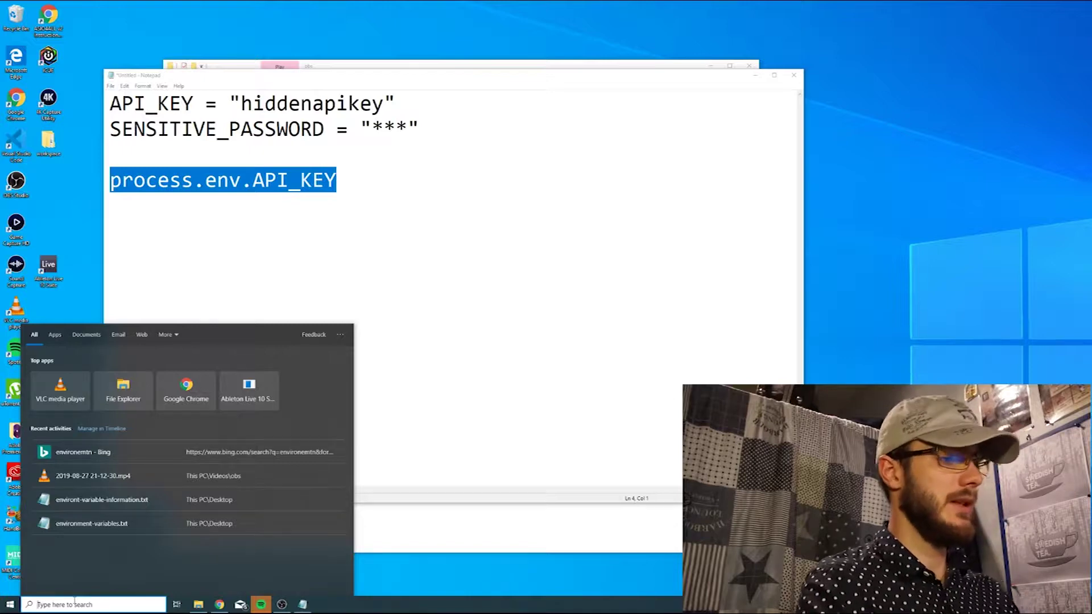
Search 'environ' to open the system environment variable settings and show the Environment Variables window.
{"action": "type", "text": "environ"}
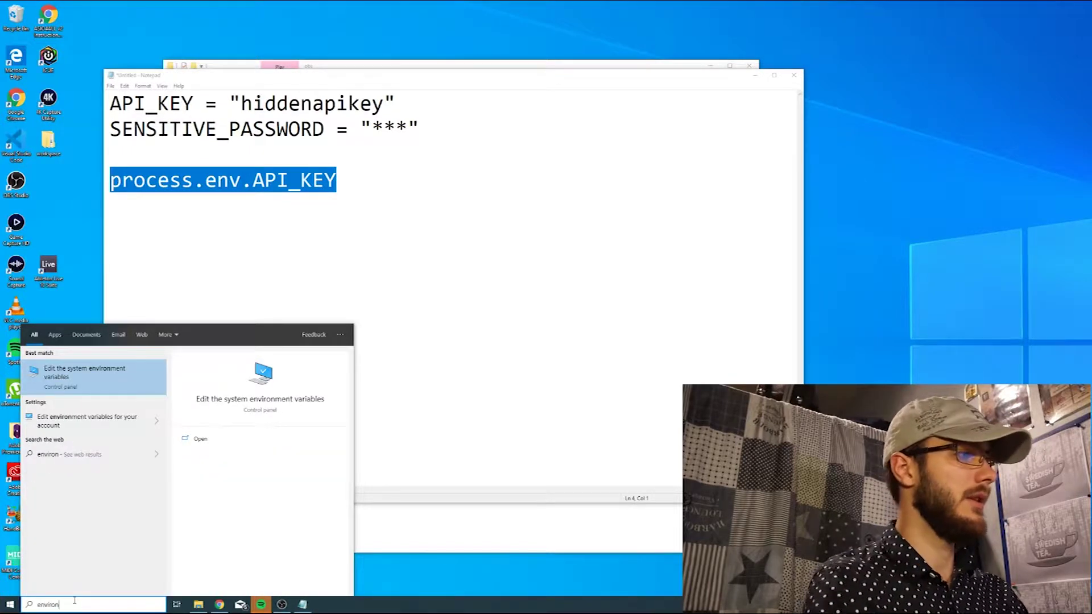
{"action": "left_click", "coordinate": [61, 386]}
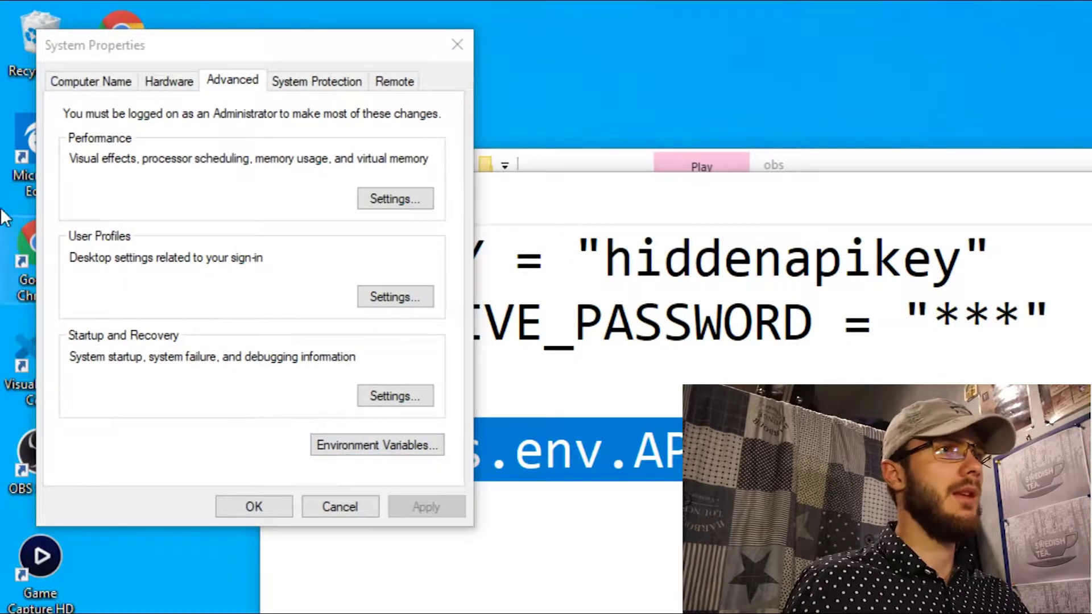
{"action": "left_click_drag", "start_coordinate": [1089, 341], "coordinate": [339, 19]}
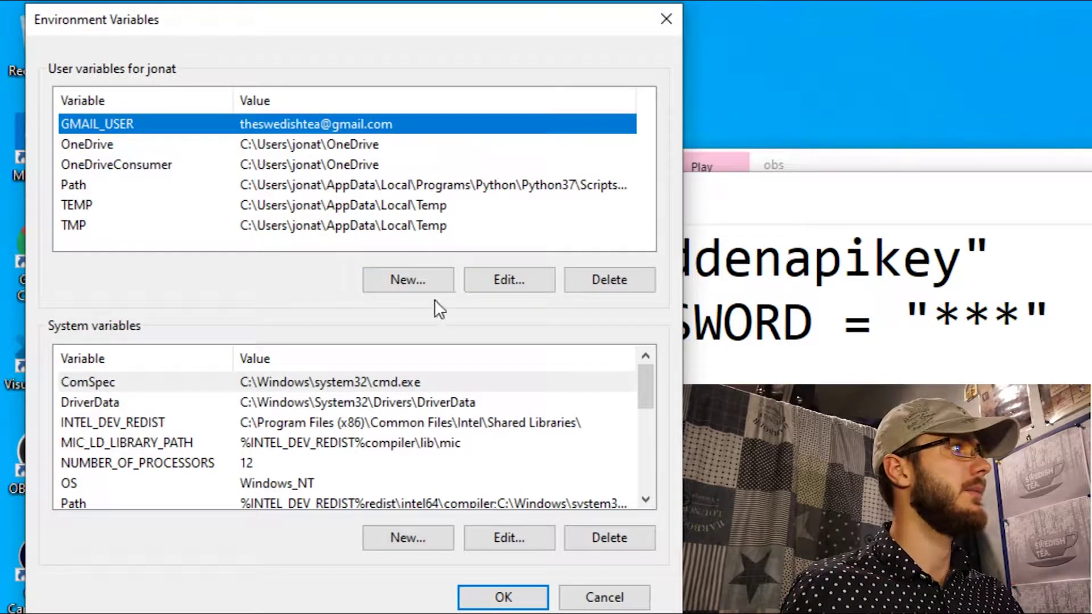
Create a new user variable named API_KEY holding the placeholder key value.
{"action": "left_click", "coordinate": [398, 286]}
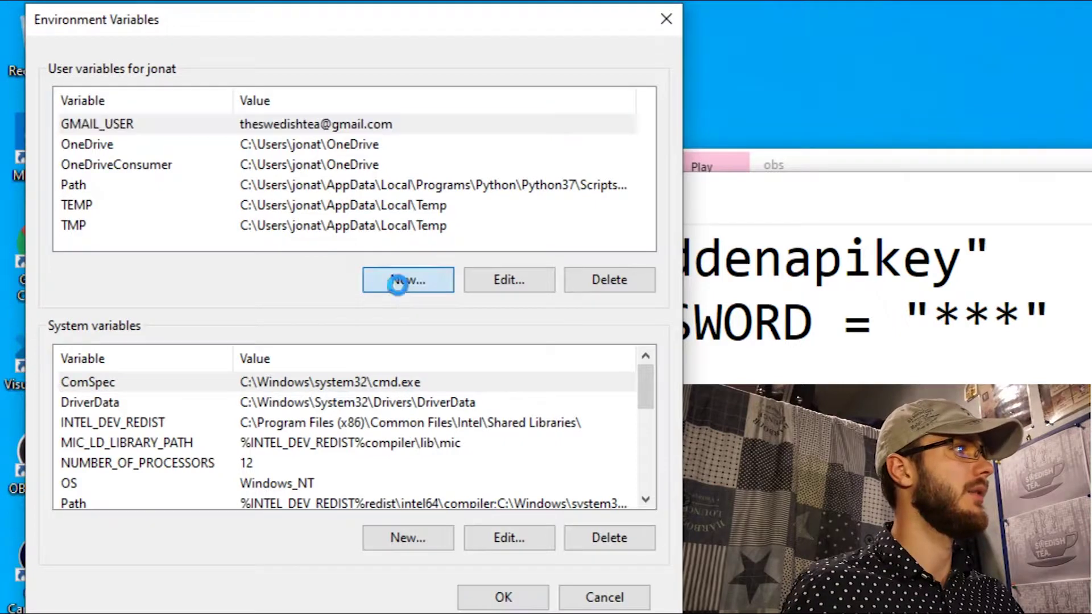
{"action": "left_click_drag", "start_coordinate": [725, 393], "coordinate": [226, 330]}
{"action": "left_click", "coordinate": [264, 375]}
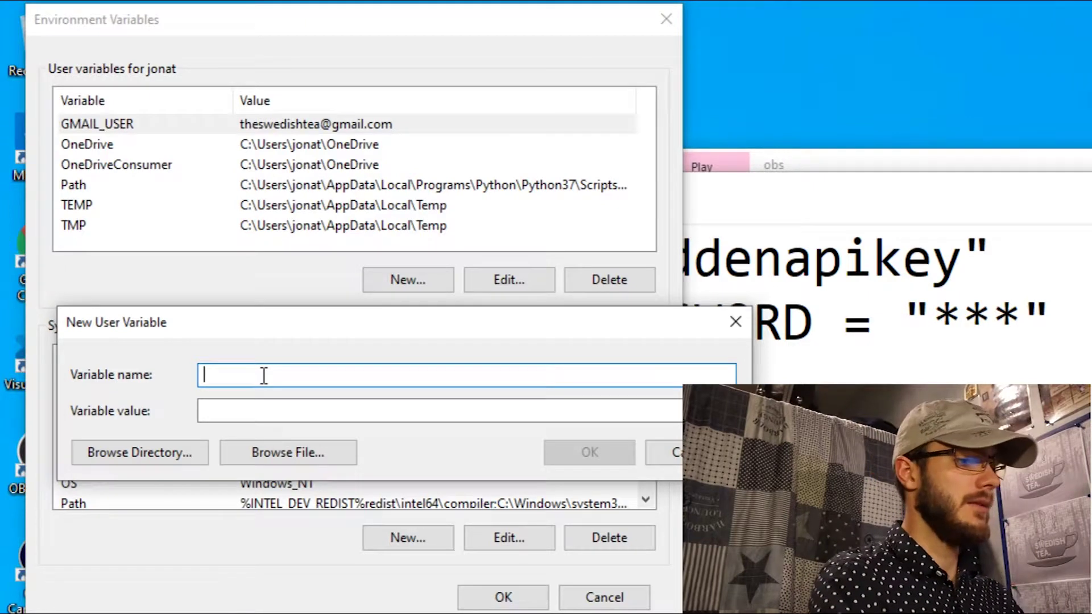
{"action": "type", "text": "API_KEY"}
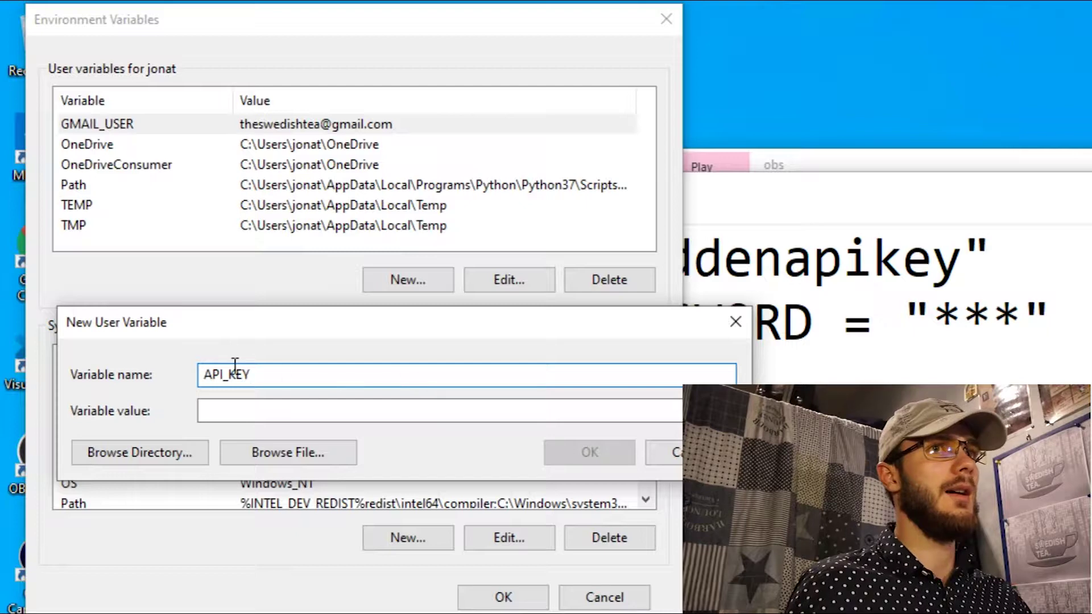
{"action": "left_click_drag", "start_coordinate": [263, 376], "coordinate": [173, 375]}
{"action": "left_click", "coordinate": [241, 406]}
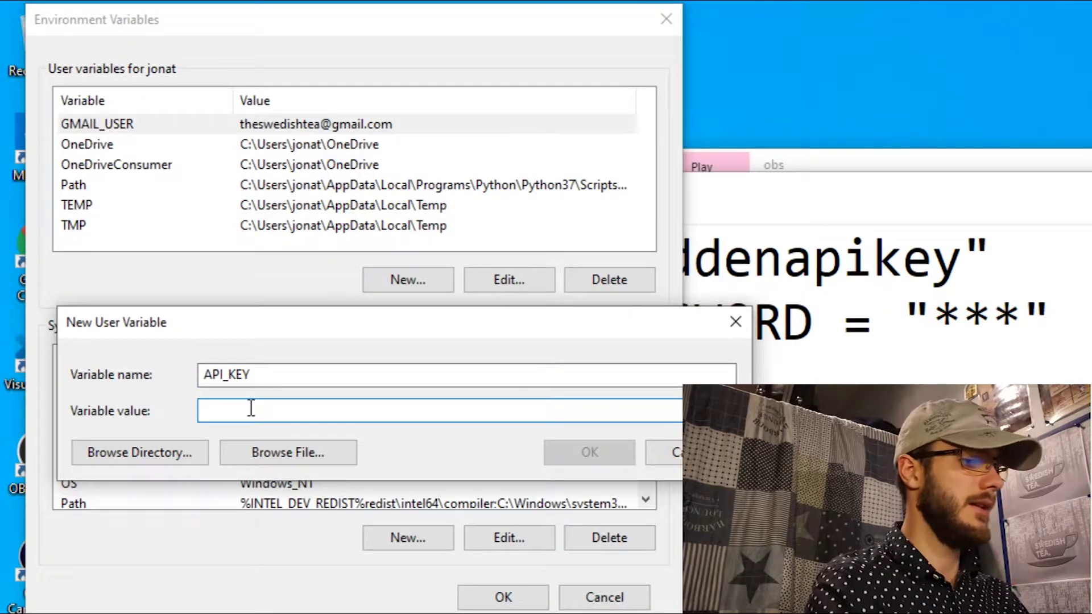
{"action": "type", "text": "hiddenapikey"}
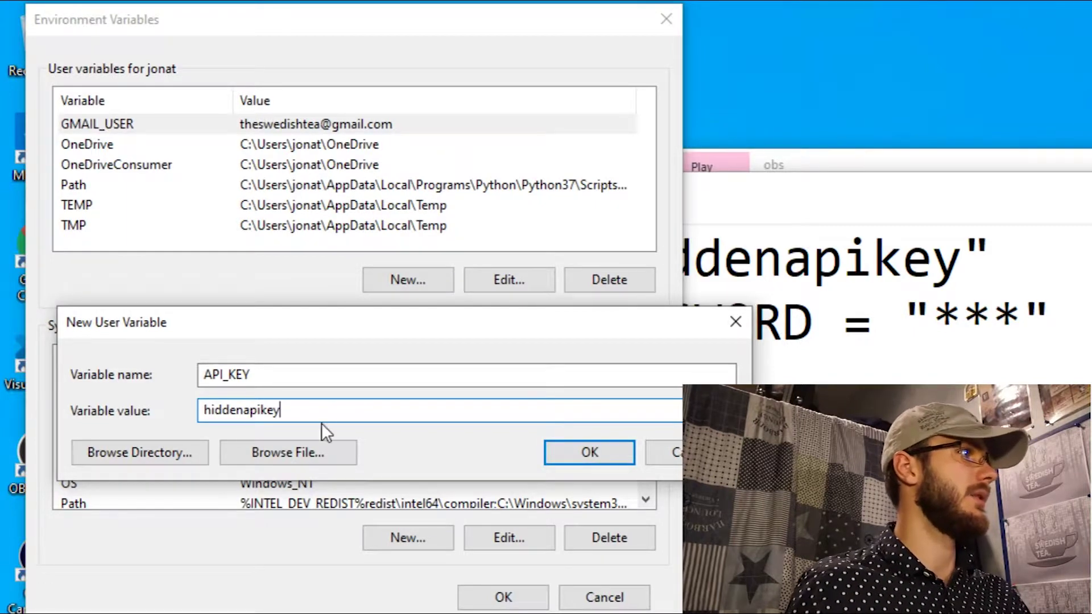
{"action": "left_click_drag", "start_coordinate": [310, 410], "coordinate": [200, 411]}
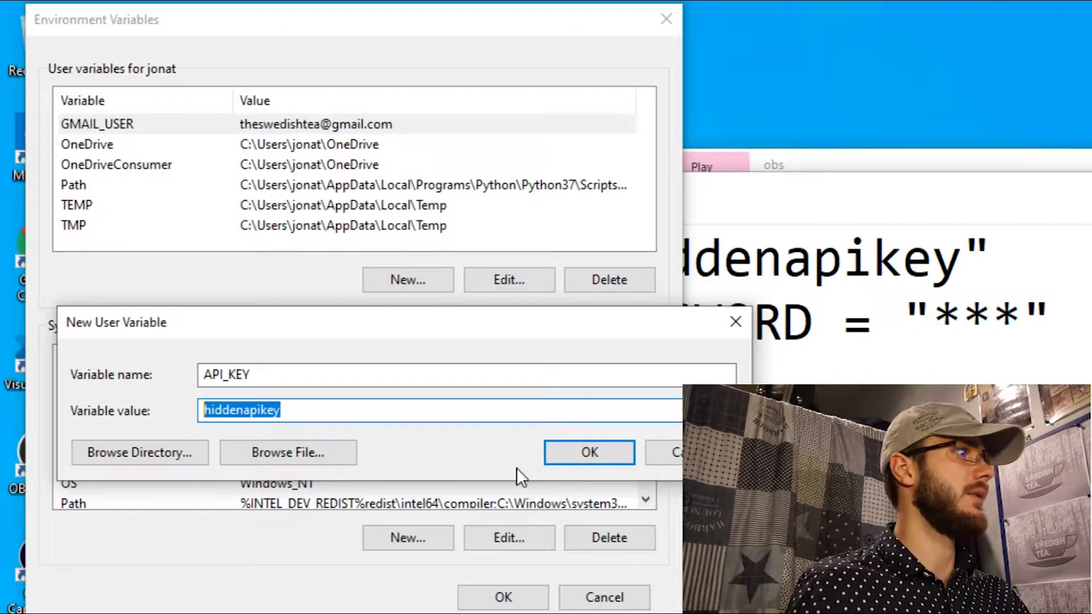
Confirm the new variable and close Environment Variables and System Properties with OK.
{"action": "left_click", "coordinate": [604, 452]}
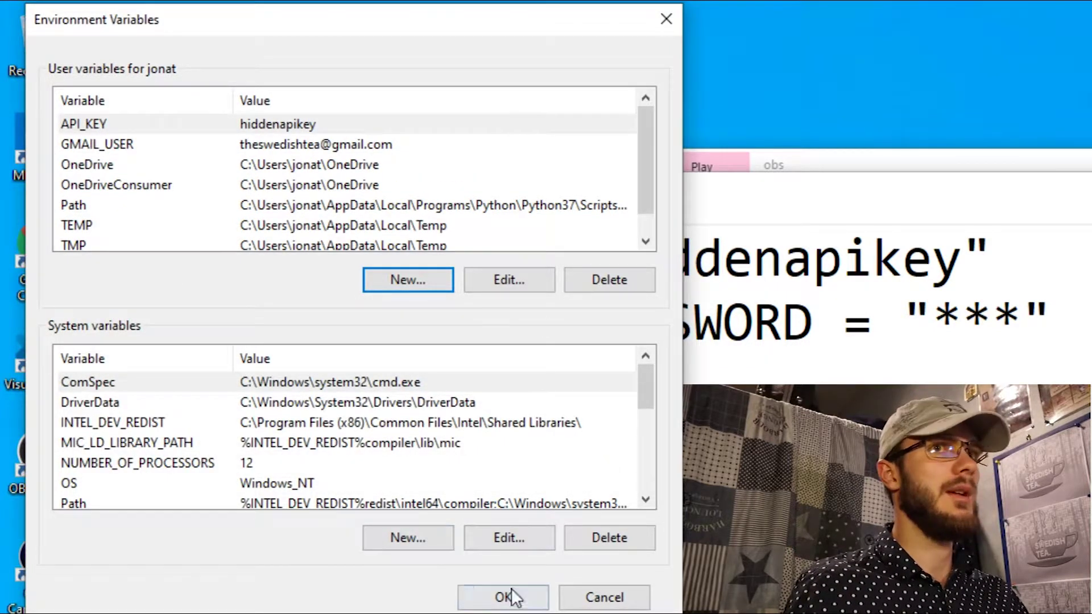
{"action": "left_click", "coordinate": [480, 600]}
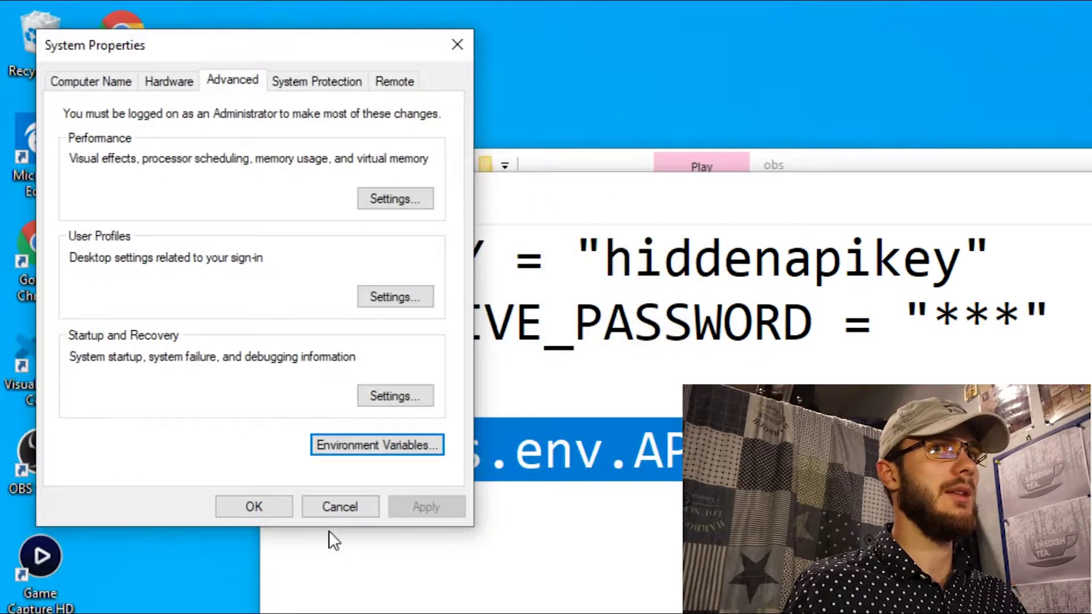
{"action": "left_click", "coordinate": [266, 508]}
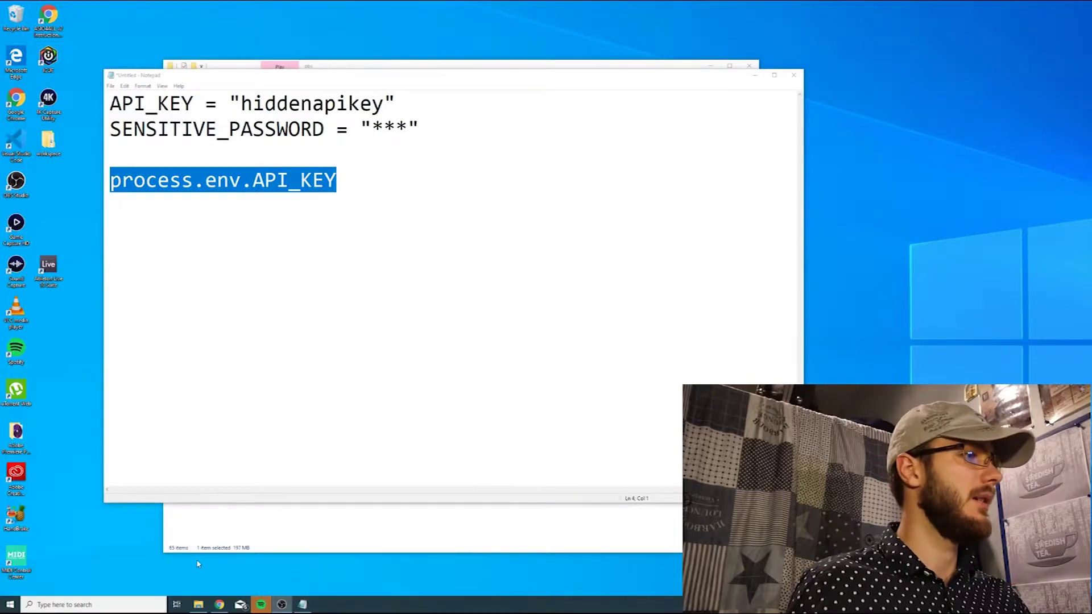
Launch Command Prompt by searching for cmd.
{"action": "left_click", "coordinate": [89, 604]}
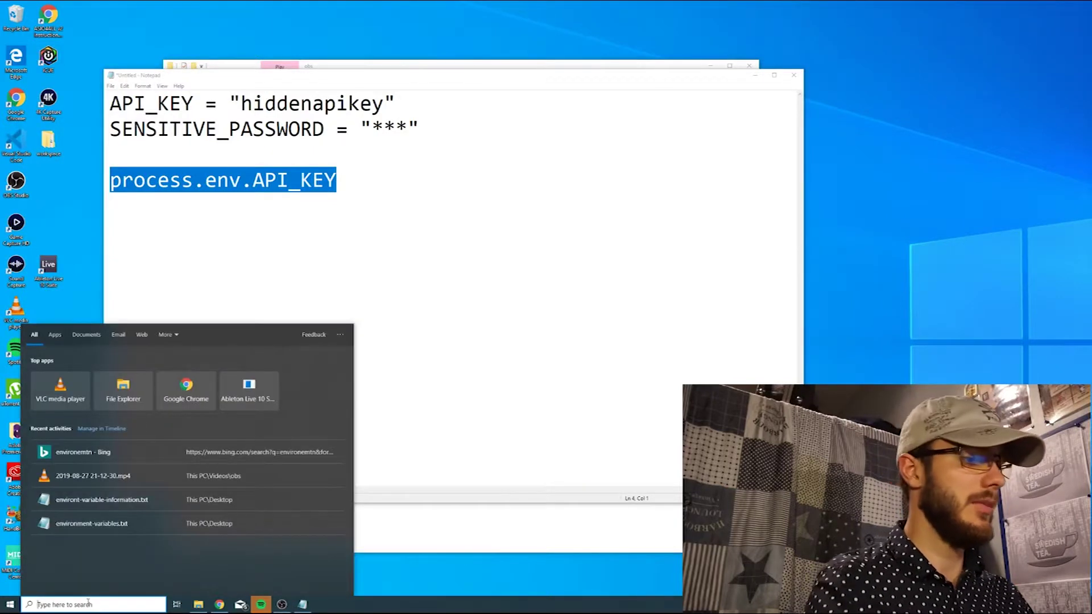
{"action": "type", "text": "cmd"}
{"action": "key", "text": "Return"}
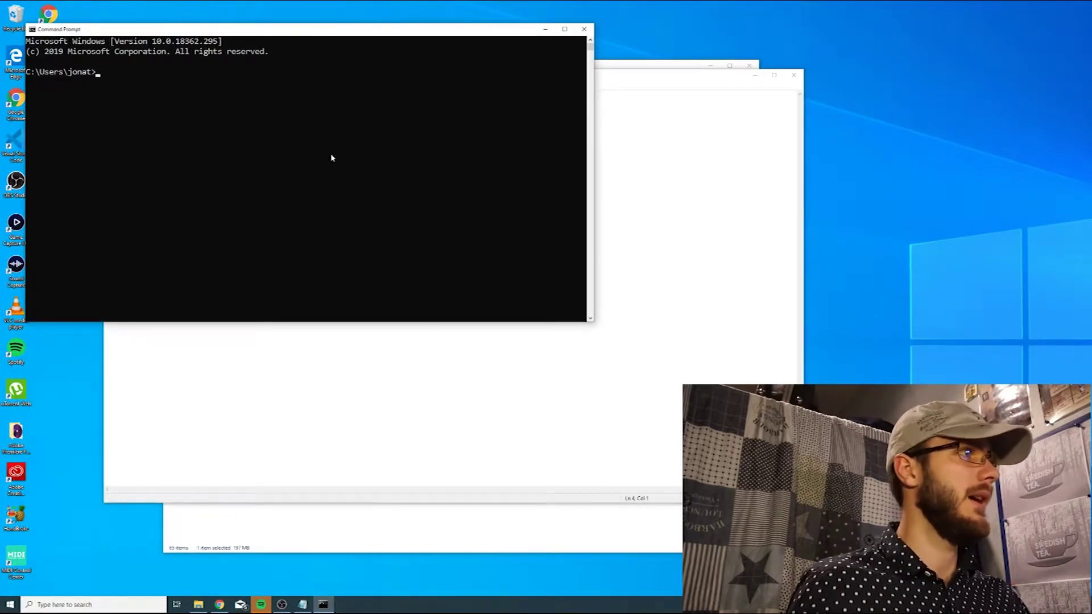
Run echo %API_KEY% to print the variable's value and copy the output.
{"action": "type", "text": "%"}
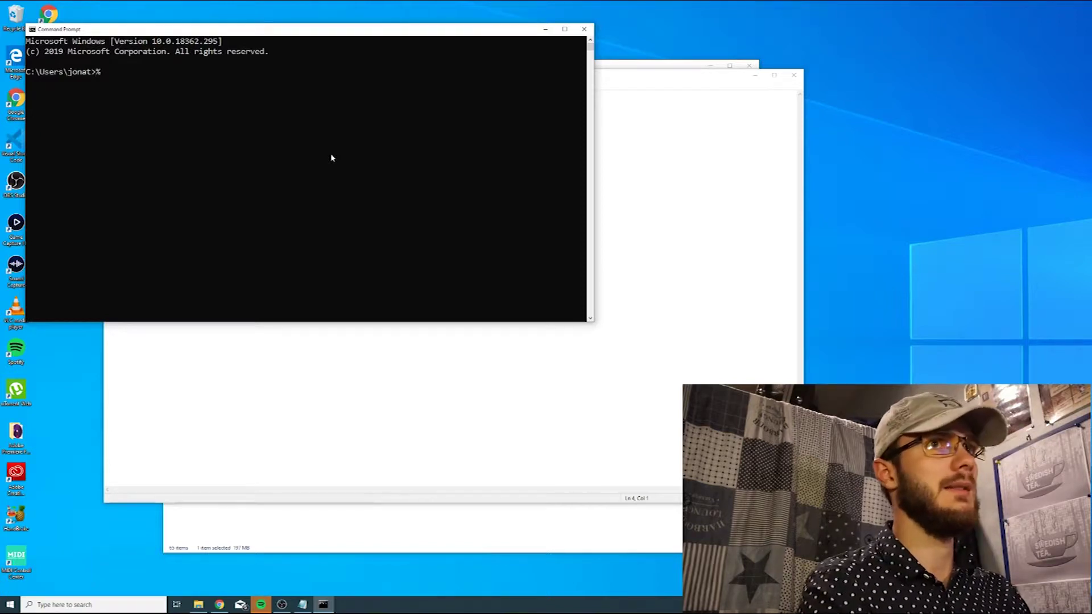
{"action": "type", "text": "API_KEY"}
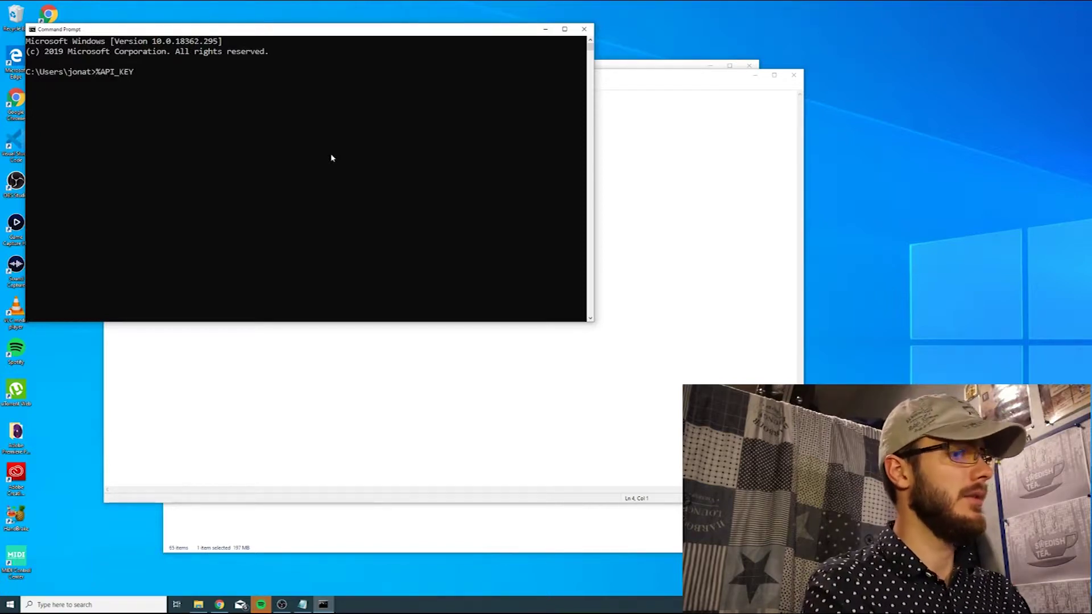
{"action": "type", "text": "%"}
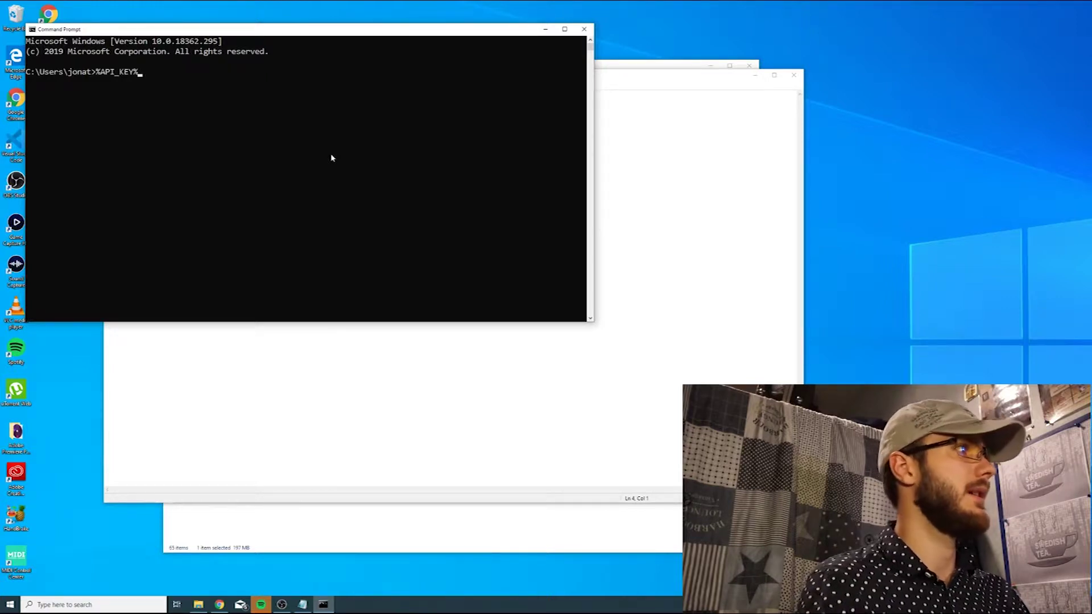
{"action": "key", "text": "shift+Left"}
{"action": "key", "text": "Escape"}
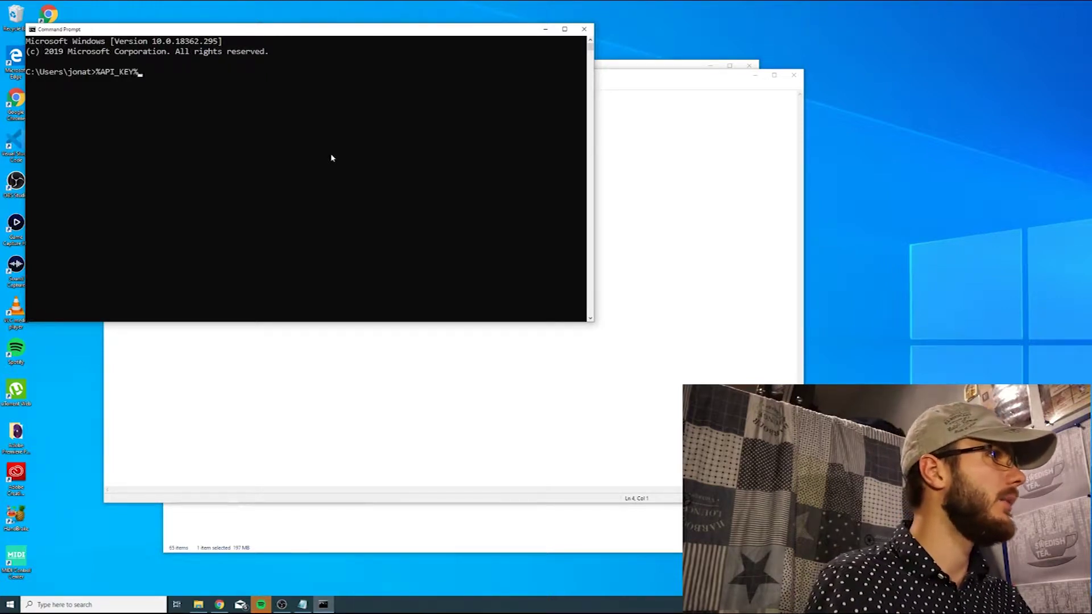
{"action": "type", "text": "echo"}
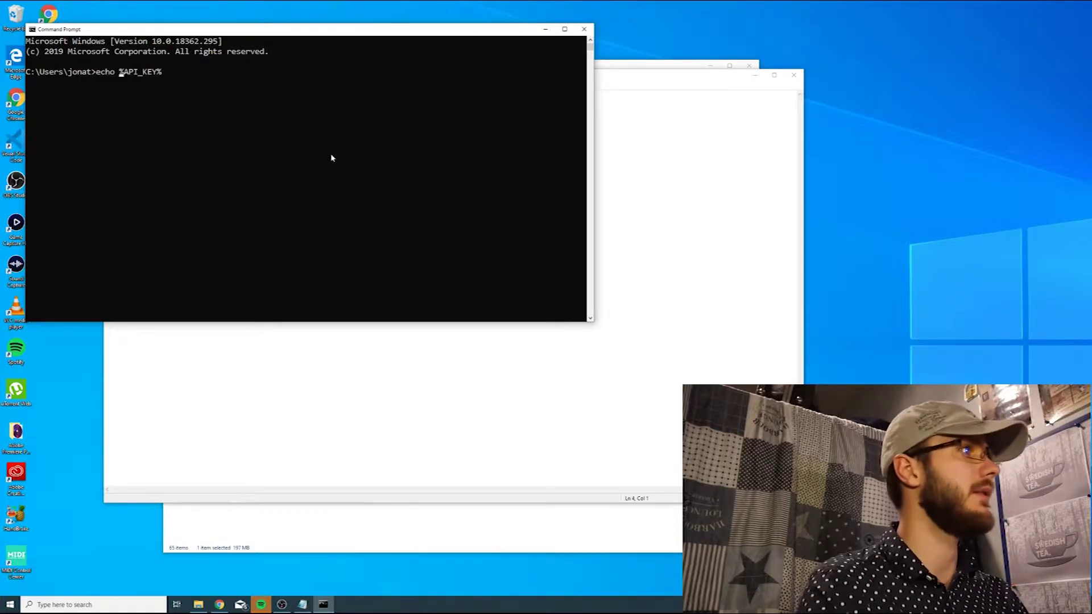
{"action": "key", "text": "Return"}
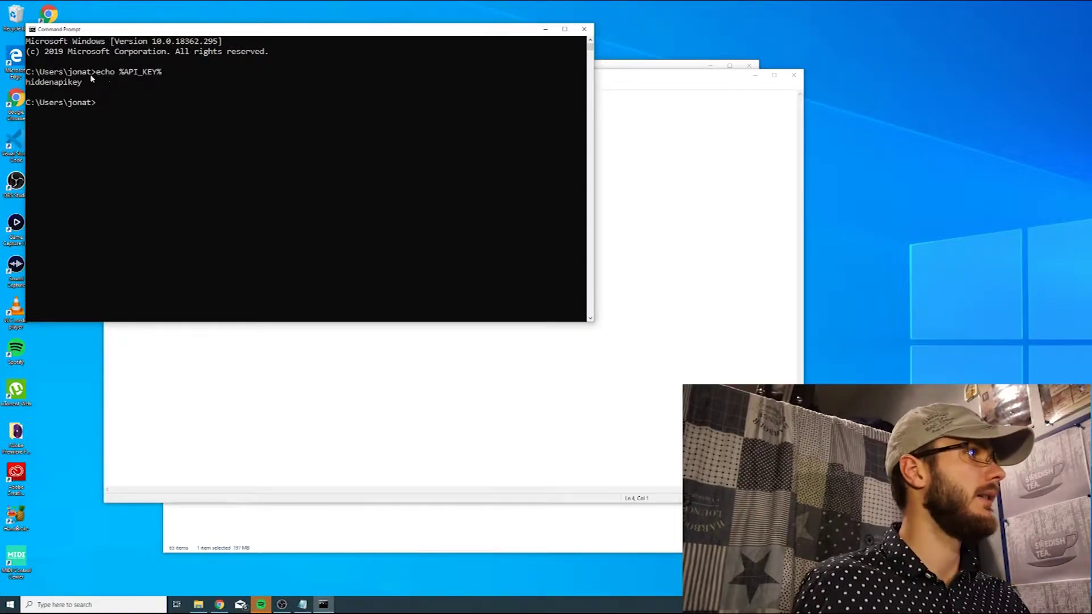
{"action": "left_click_drag", "start_coordinate": [91, 80], "coordinate": [27, 84]}
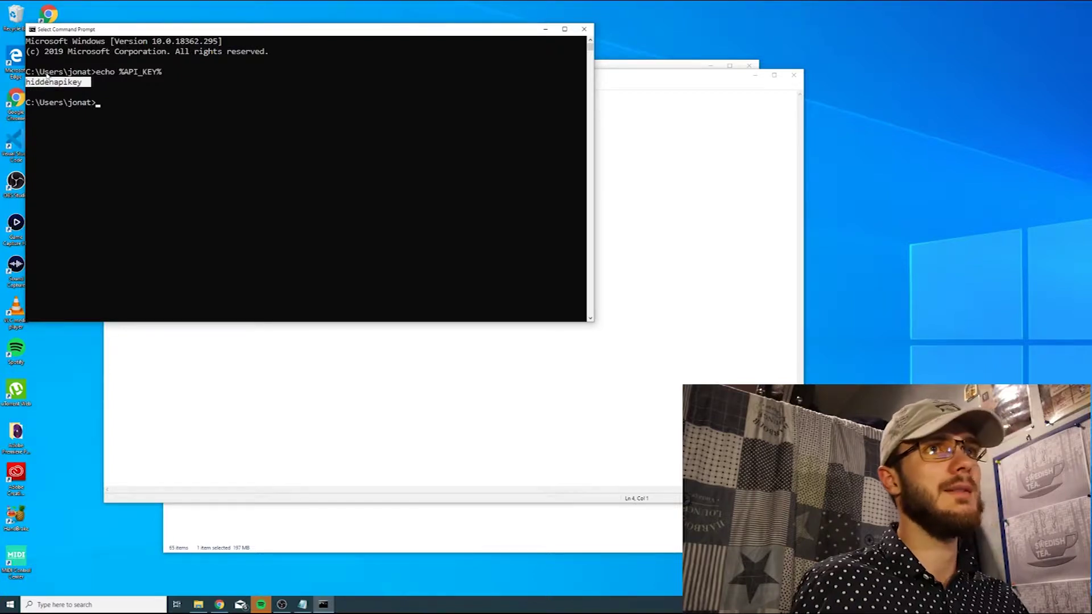
{"action": "right_click", "coordinate": [158, 129]}
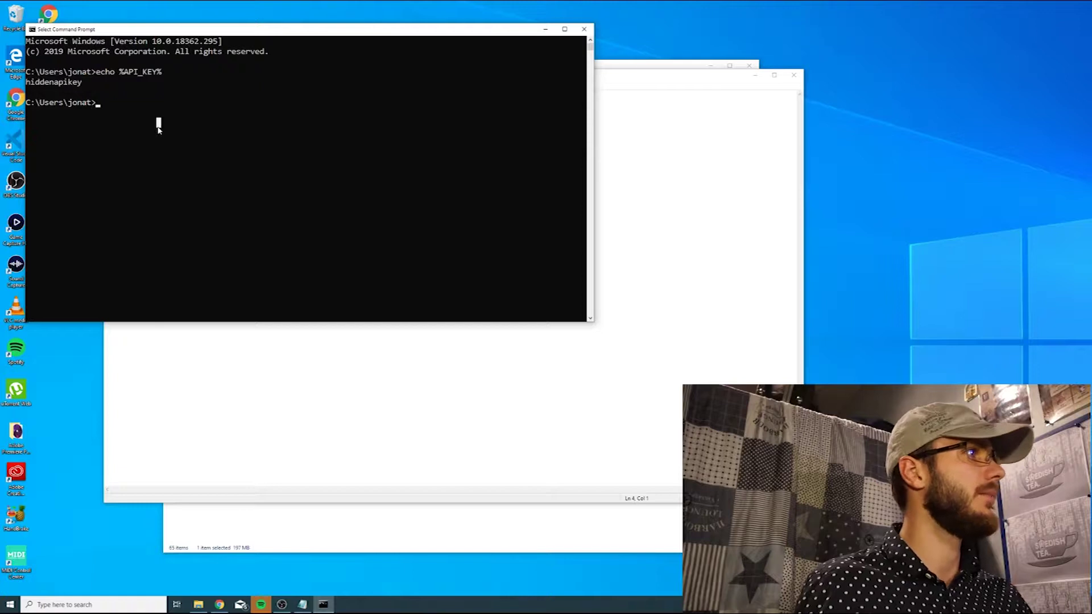
{"action": "left_click", "coordinate": [148, 111]}
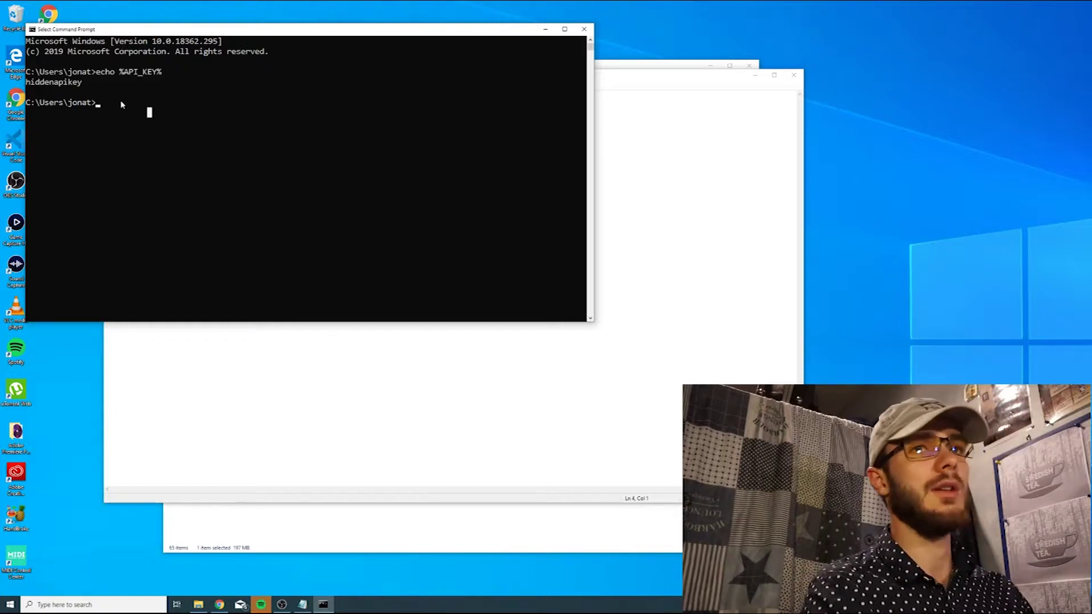
{"action": "type", "text": "w"}
{"action": "key", "text": "BackSpace"}
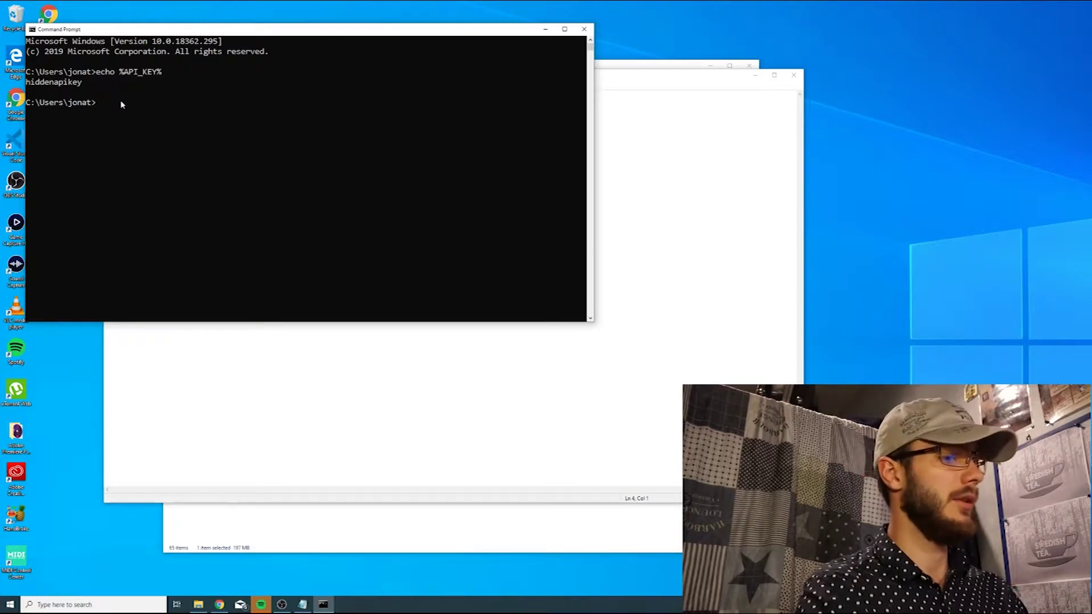
Run set to list all environment variables and highlight the API_KEY entry.
{"action": "type", "text": "set"}
{"action": "key", "text": "Return"}
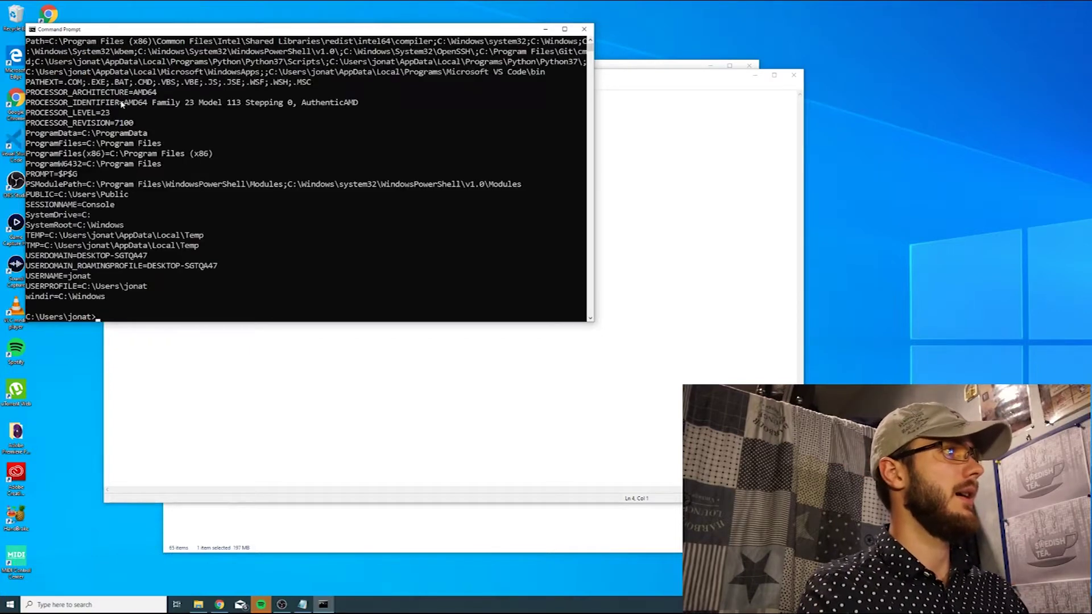
{"action": "scroll", "coordinate": [125, 201], "scroll_direction": "up", "scroll_amount": 8}
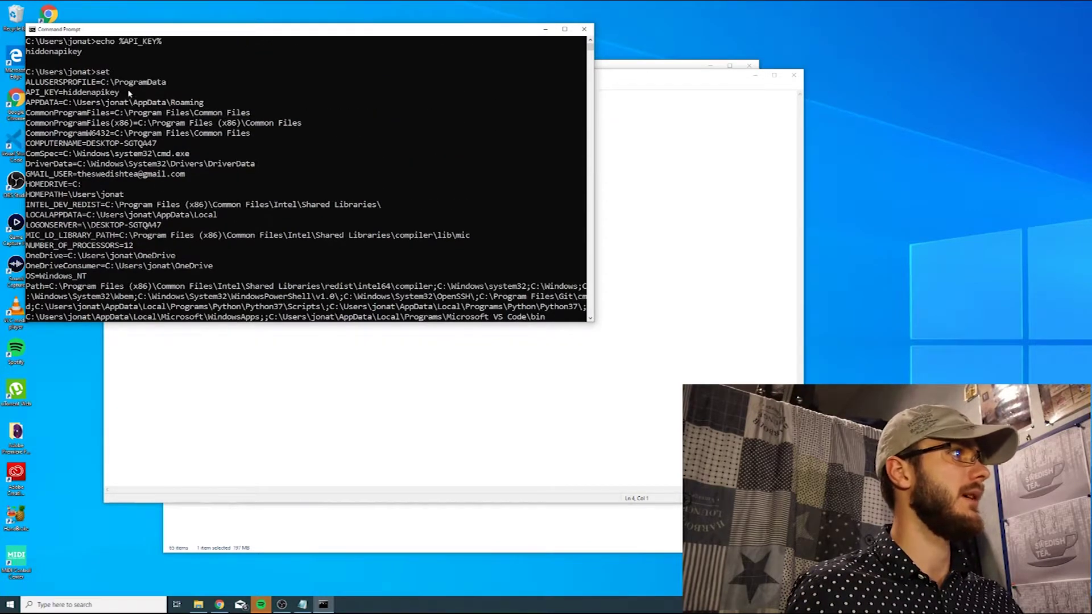
{"action": "left_click_drag", "start_coordinate": [129, 93], "coordinate": [26, 93]}
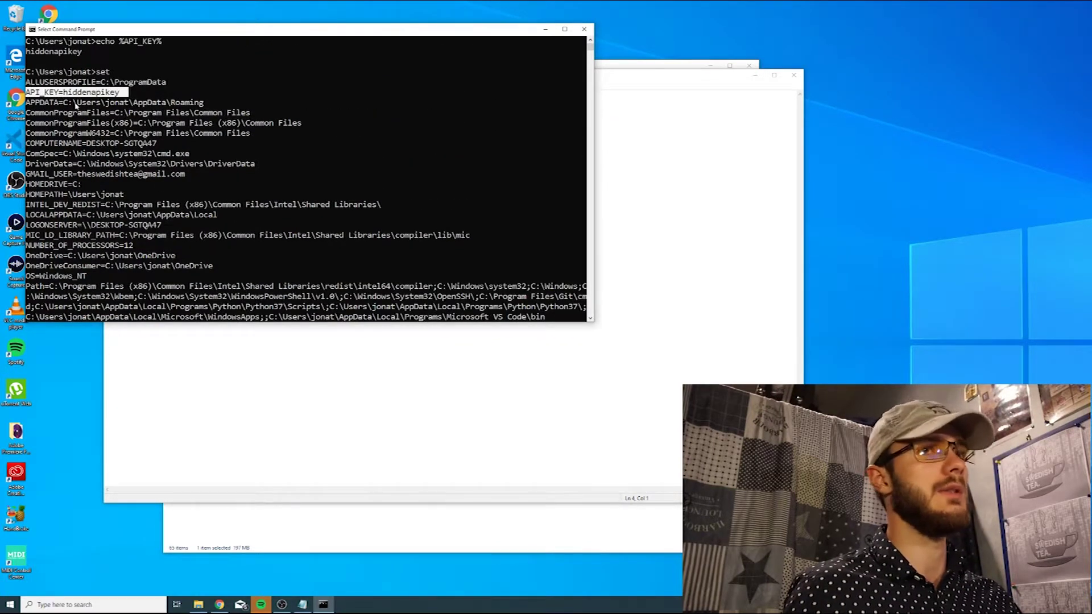
{"action": "scroll", "coordinate": [159, 142], "scroll_direction": "down", "scroll_amount": 15}
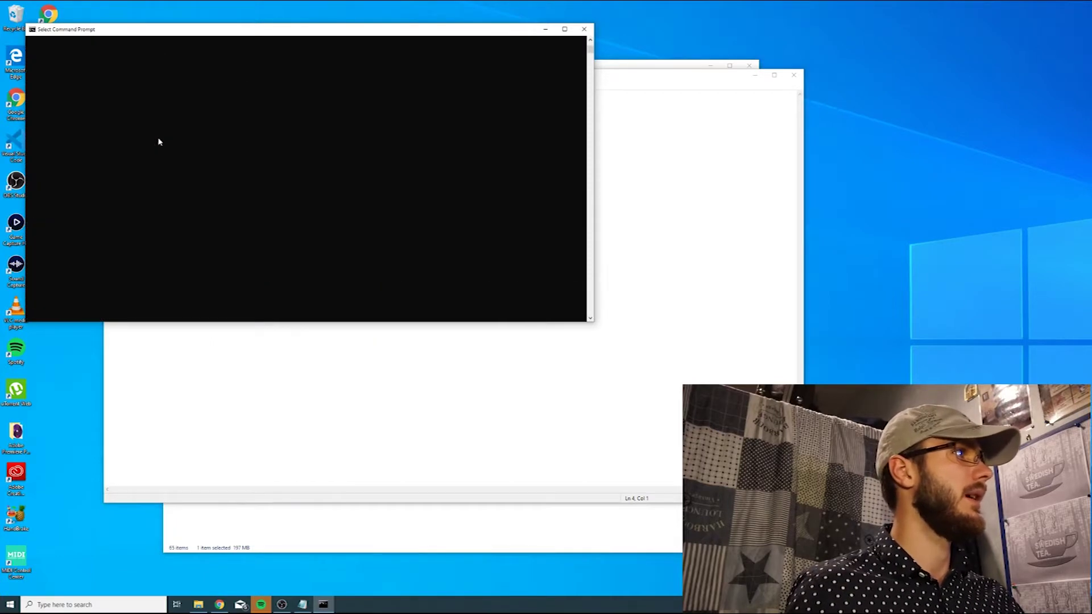
{"action": "scroll", "coordinate": [159, 142], "scroll_direction": "up", "scroll_amount": 6}
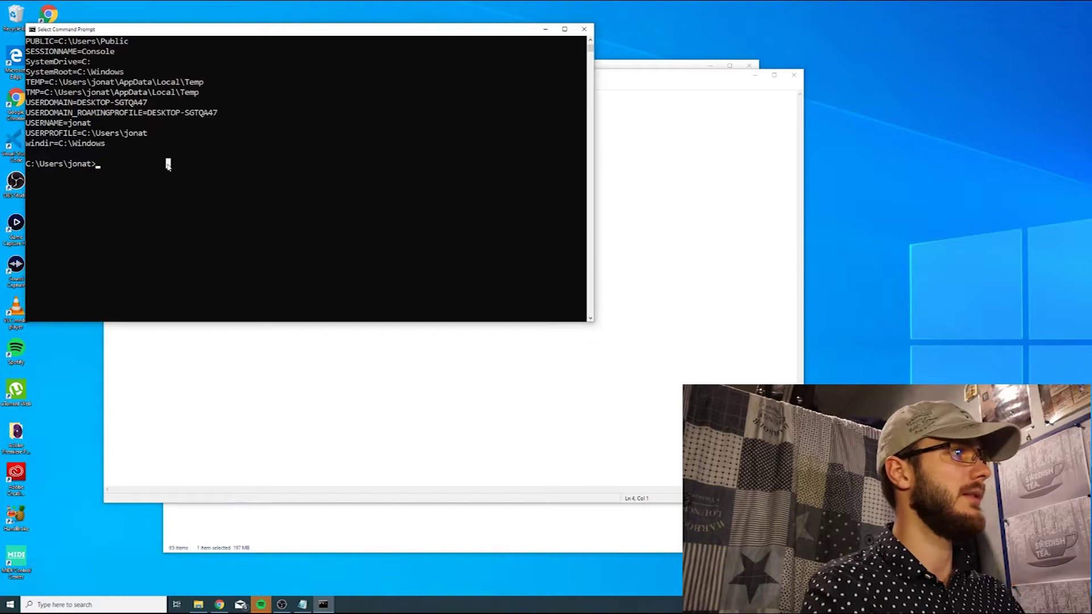
{"action": "type", "text": "cd Desktoip"}
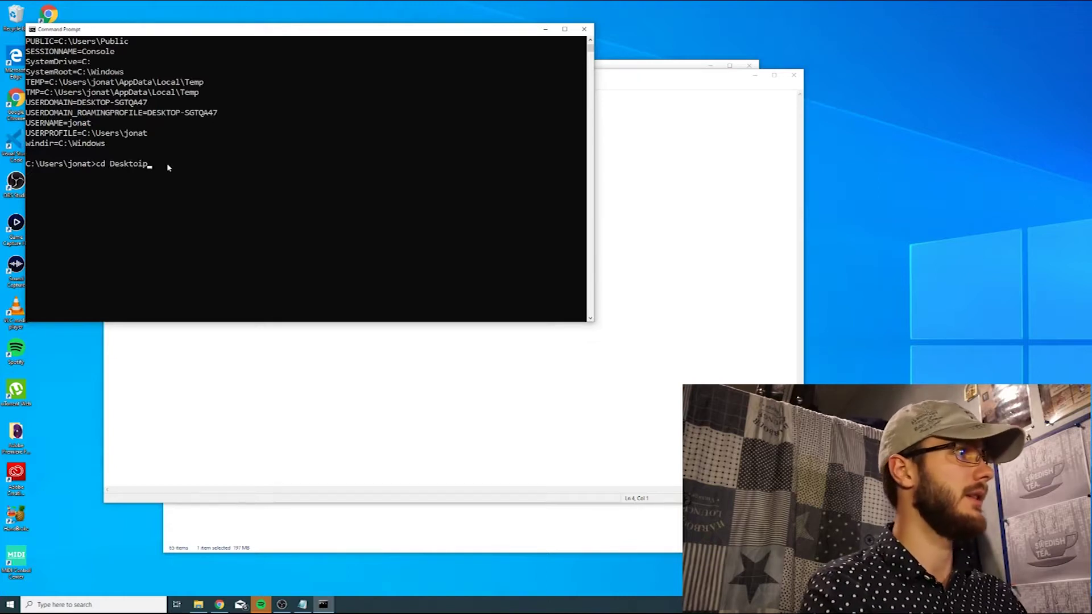
{"action": "key", "text": "BackSpace"}
{"action": "key", "text": "BackSpace"}
{"action": "type", "text": "p"}
Switch to the Desktop folder and redirect set output into environt-info.txt.
{"action": "key", "text": "Return"}
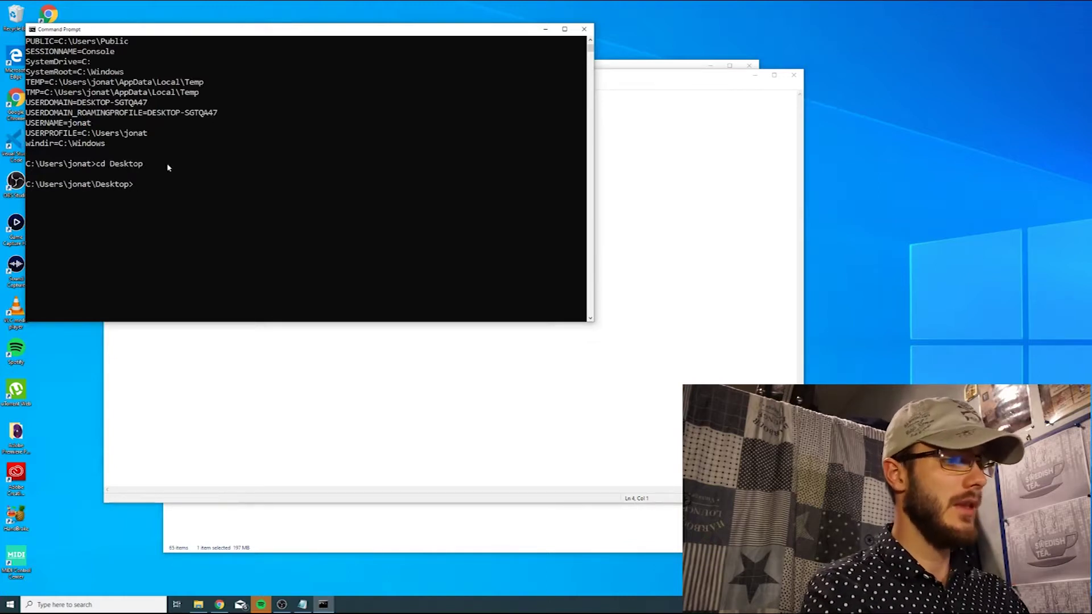
{"action": "type", "text": "set <"}
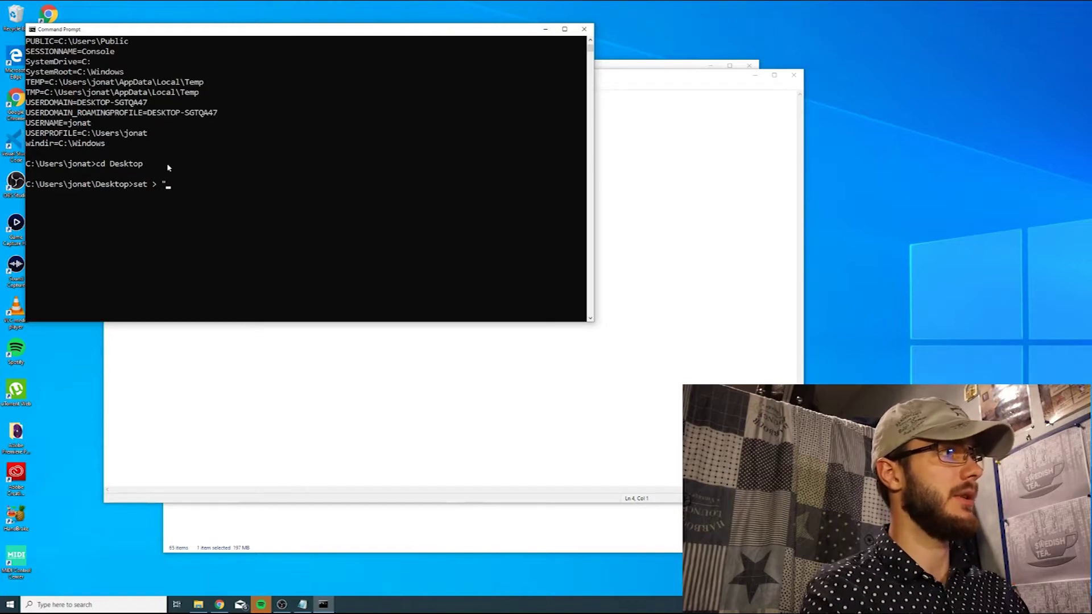
{"action": "type", "text": "\"environt-"}
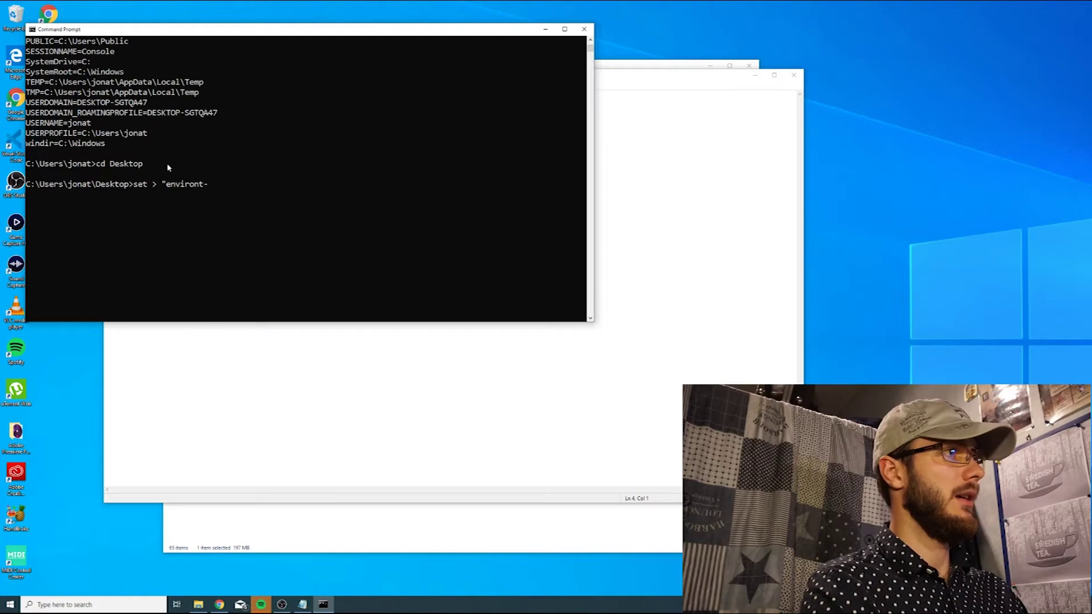
{"action": "type", "text": "info.txt"}
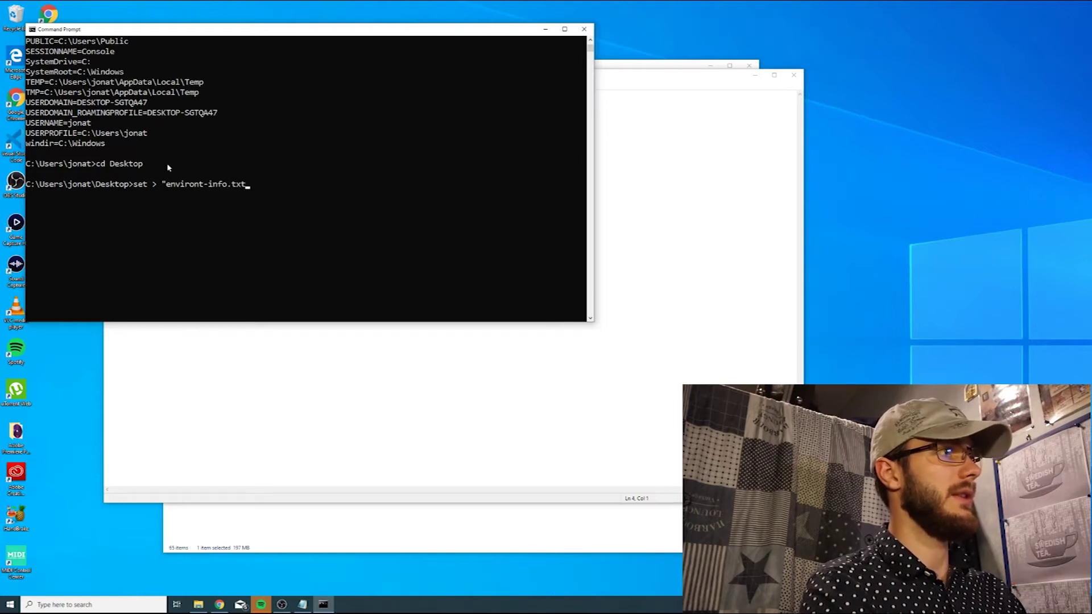
{"action": "key", "text": "Return"}
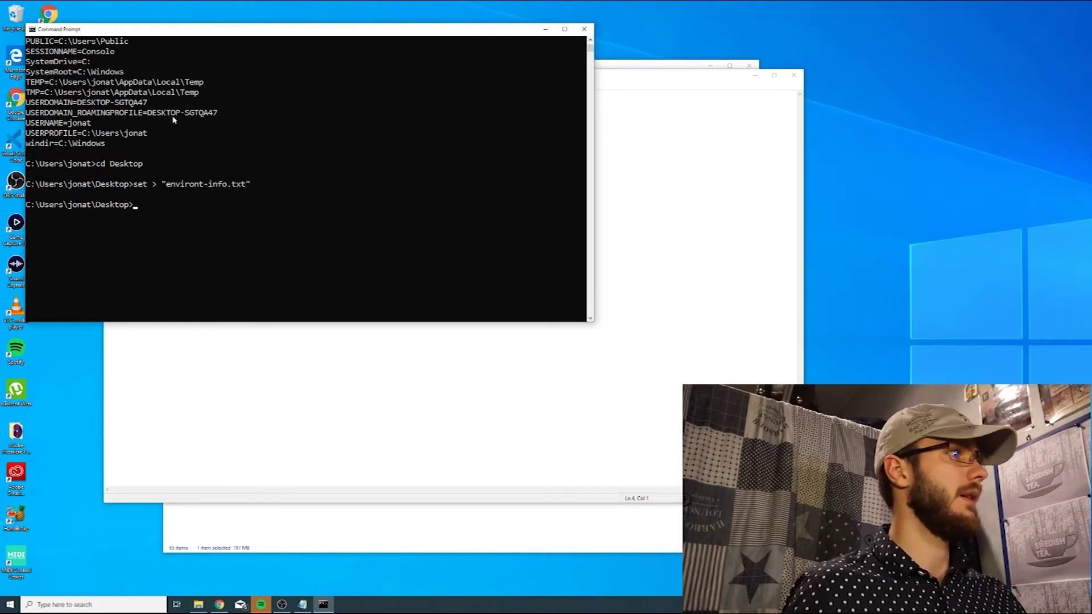
{"action": "left_click_drag", "start_coordinate": [222, 34], "coordinate": [361, 41]}
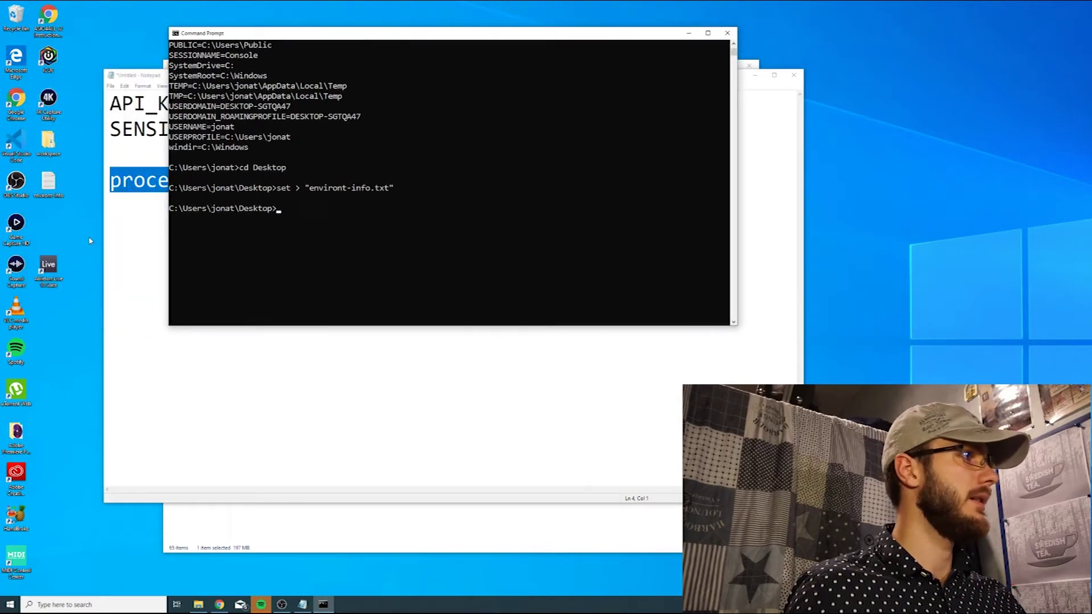
Move the environt-info.txt desktop icon aside and open it in Notepad.
{"action": "left_click_drag", "start_coordinate": [49, 182], "coordinate": [890, 269]}
{"action": "double_click", "coordinate": [877, 266]}
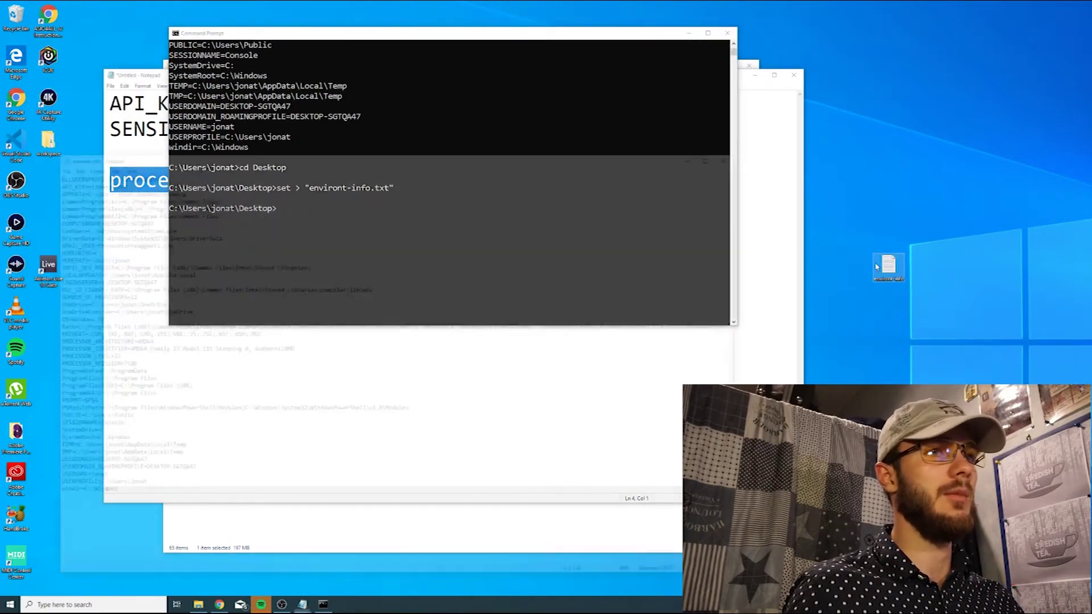